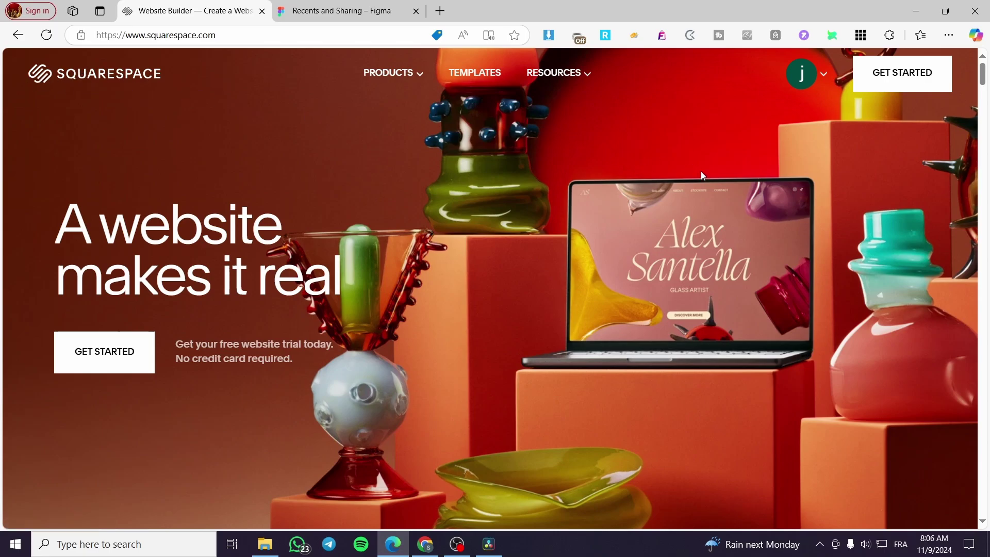
# Step: Open the Account Dashboard from the avatar menu to see the Jack Shopping and Jackstesting sites
pyautogui.click(823, 78)
pyautogui.click(802, 175)
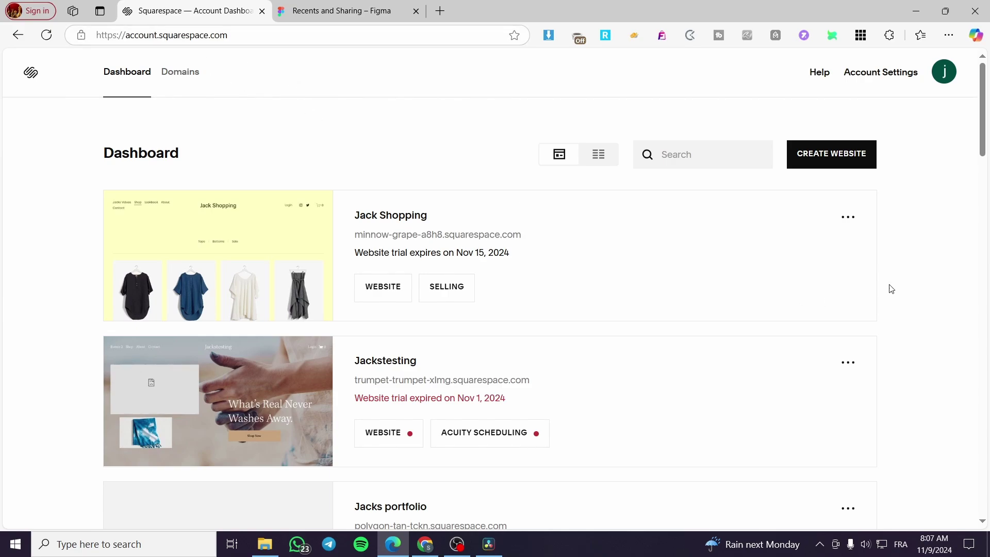
# Step: Create a new website with Design as its topic and continue to the goals question
pyautogui.click(836, 165)
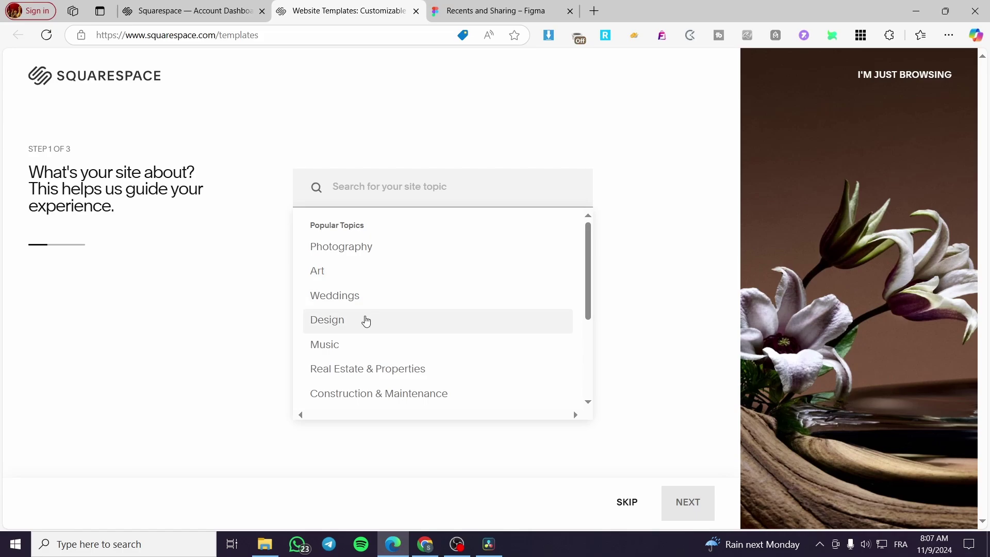
pyautogui.click(366, 320)
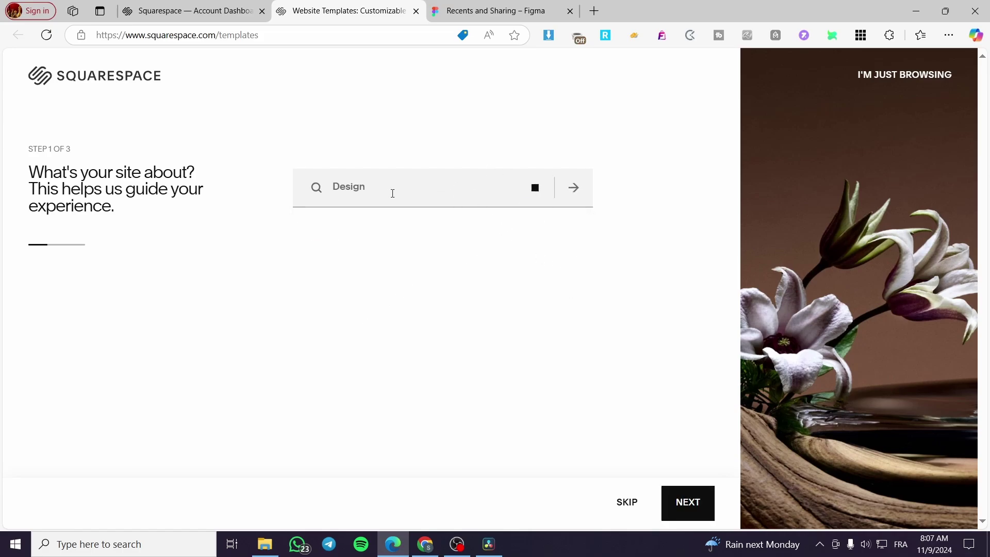
pyautogui.click(687, 501)
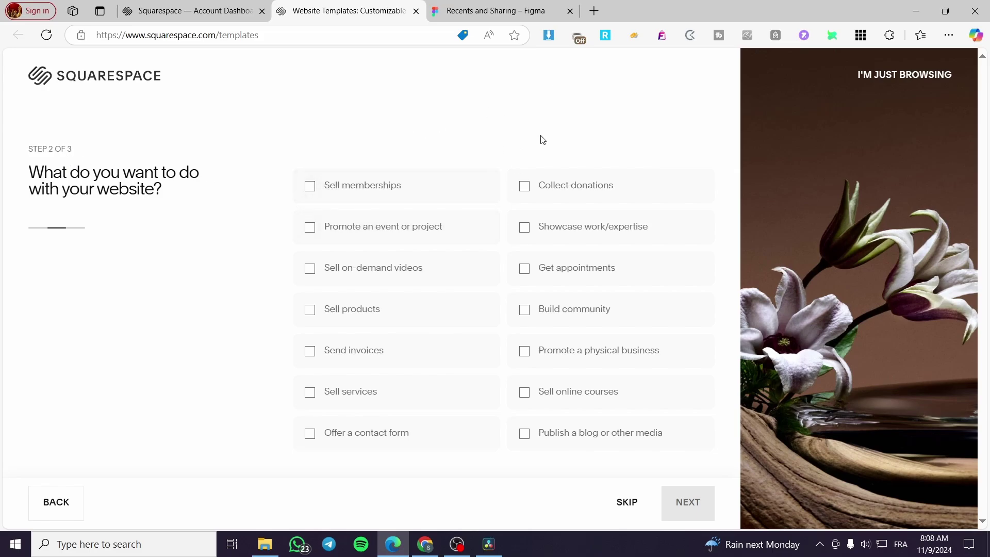
# Step: Tick Sell products, Sell services, Send invoices, Promote a physical business and Showcase work, then continue
pyautogui.click(330, 311)
pyautogui.rightClick(327, 312)
pyautogui.click(262, 320)
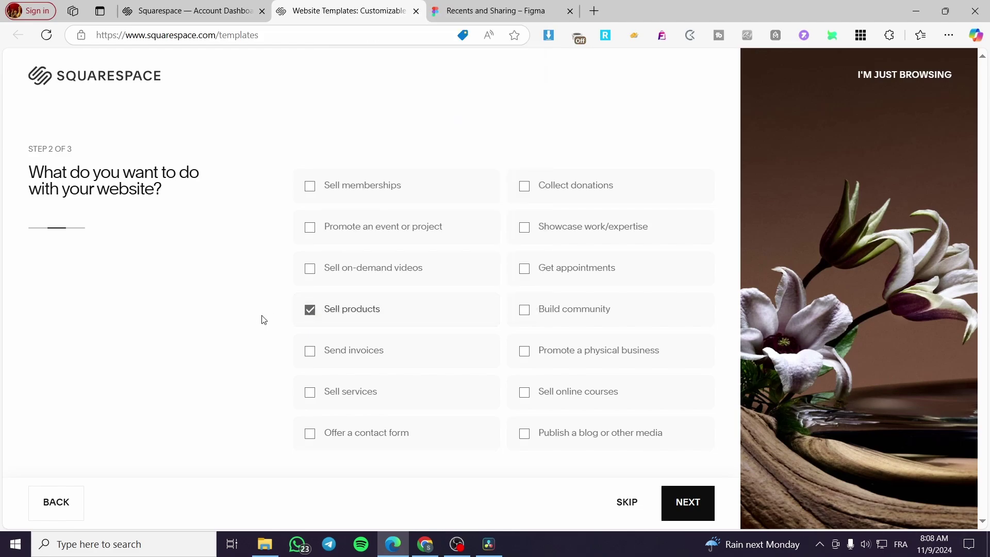
pyautogui.click(378, 395)
pyautogui.click(389, 359)
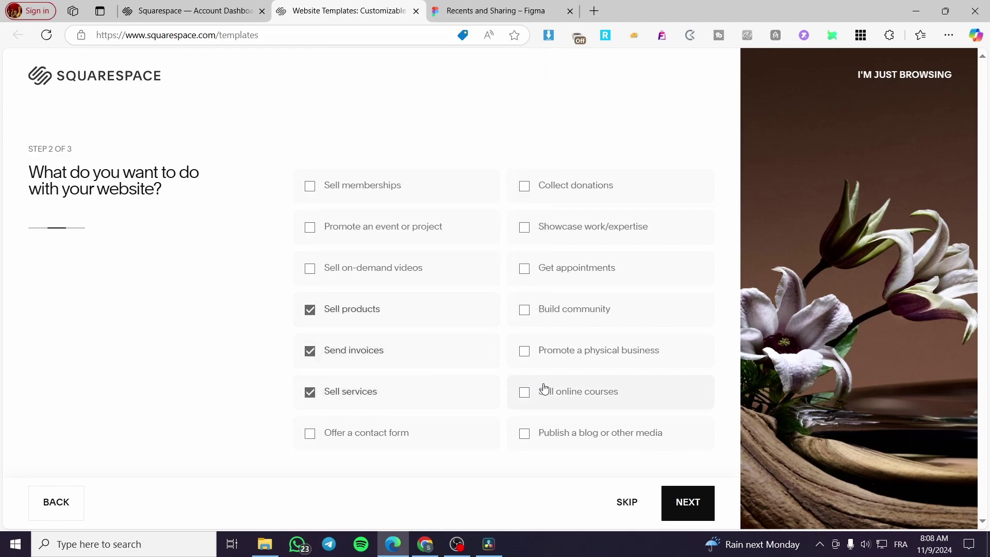
pyautogui.click(595, 362)
pyautogui.click(638, 235)
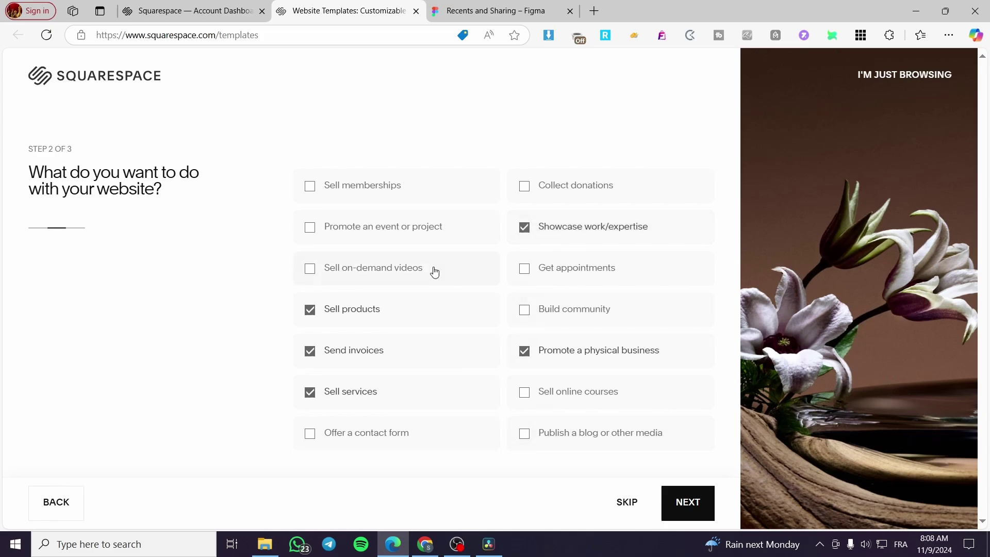
pyautogui.click(684, 497)
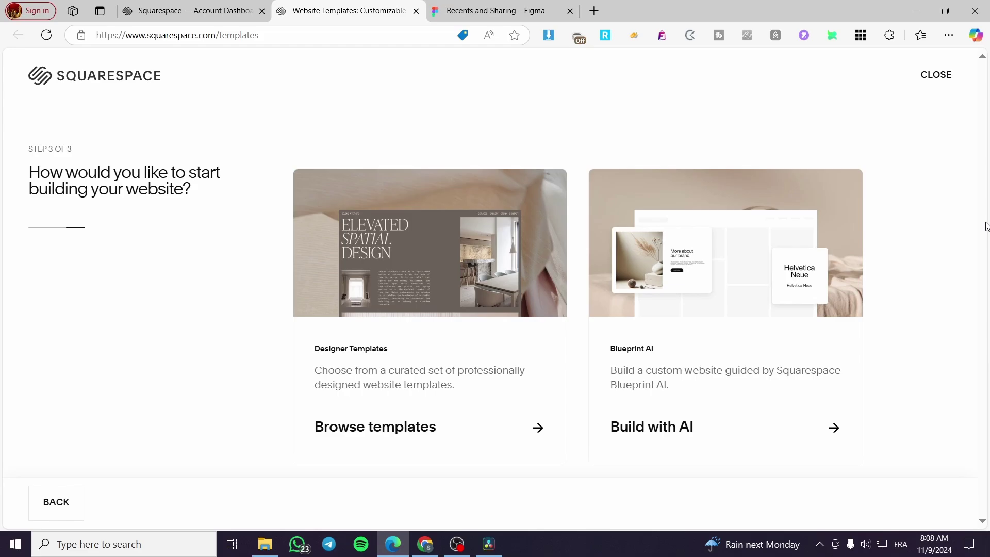
# Step: Choose Build with AI, dismiss the creation error, and retry to open Blueprint's Site Info step
pyautogui.click(834, 426)
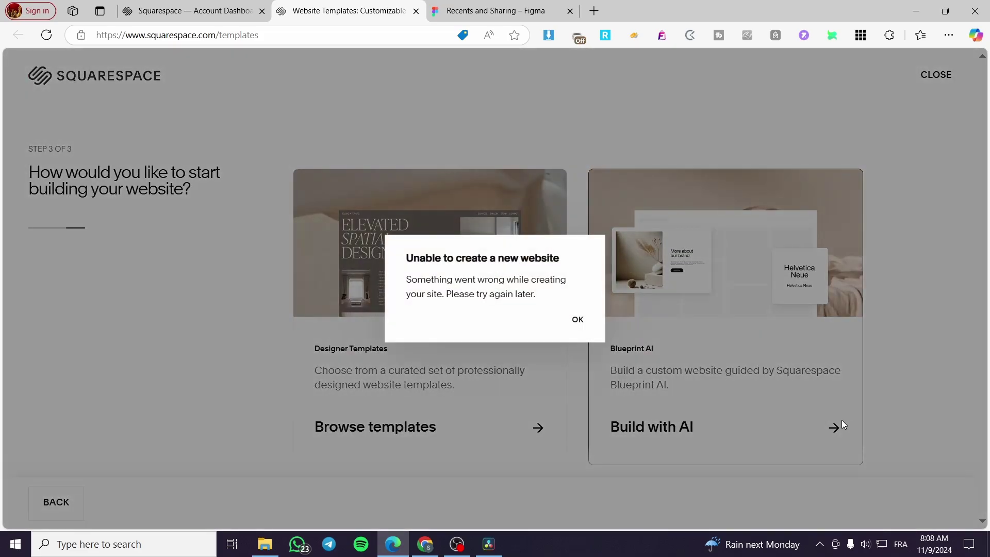
pyautogui.click(576, 321)
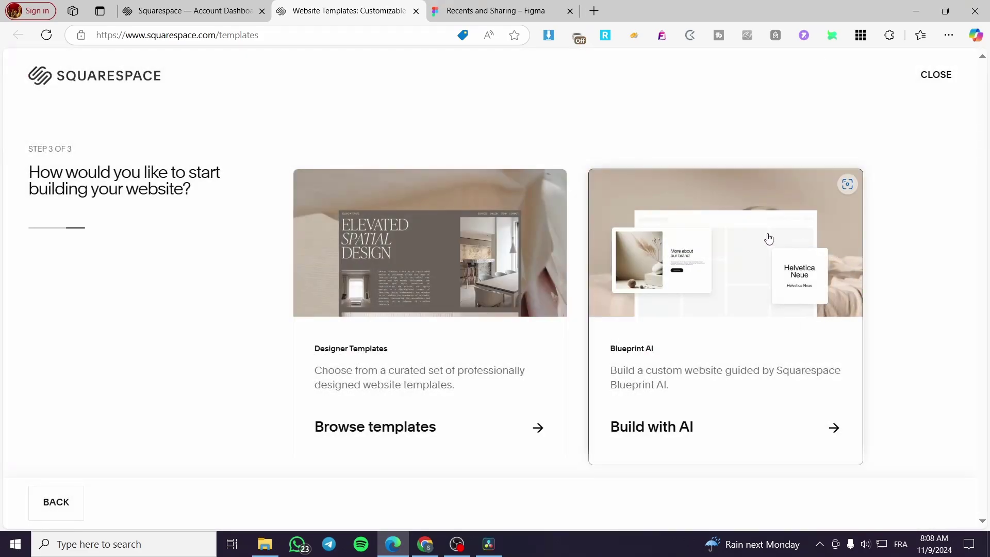
pyautogui.click(826, 419)
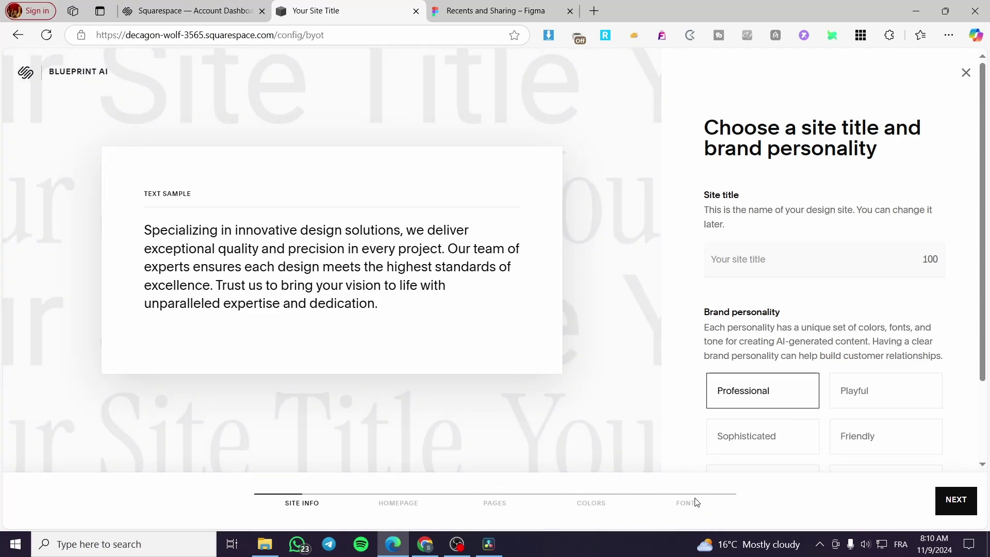
# Step: Enter 'Jack Designs' as the site title
pyautogui.scroll(-3, 725, 407)
pyautogui.scroll(3, 732, 399)
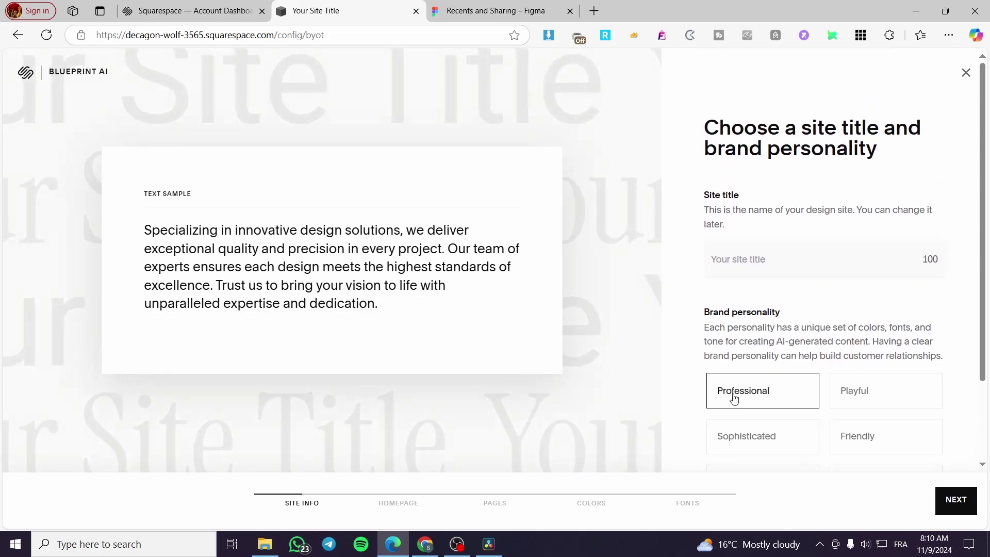
pyautogui.click(786, 255)
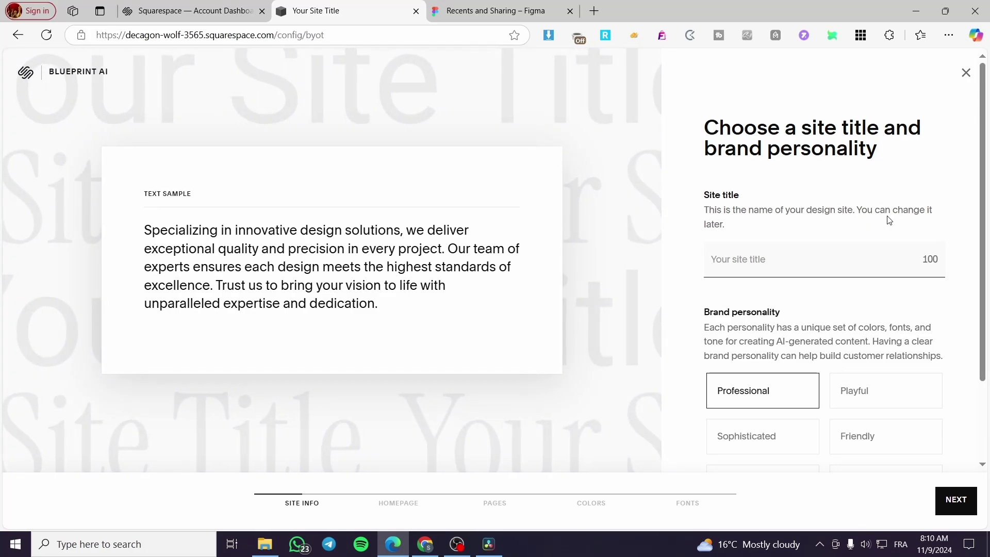
pyautogui.write('j')
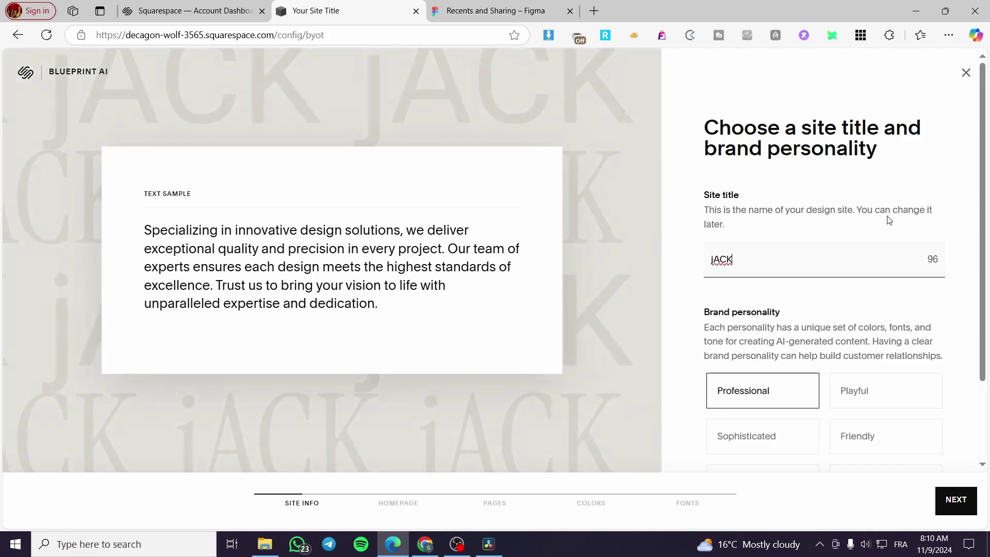
pyautogui.press('BackSpace')
pyautogui.write('Jack Designs')
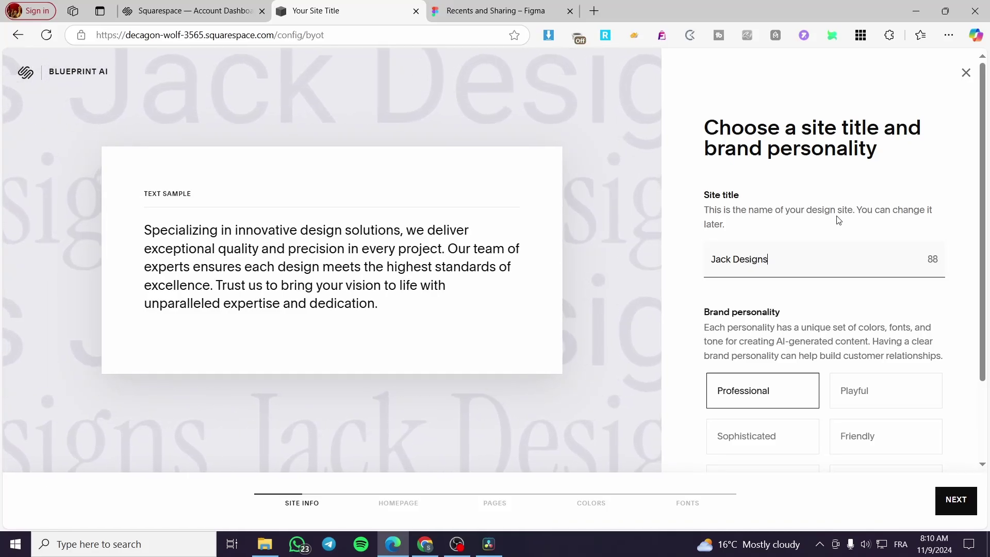
# Step: Select the Innovative brand personality and continue to the Homepage step
pyautogui.scroll(-3, 837, 220)
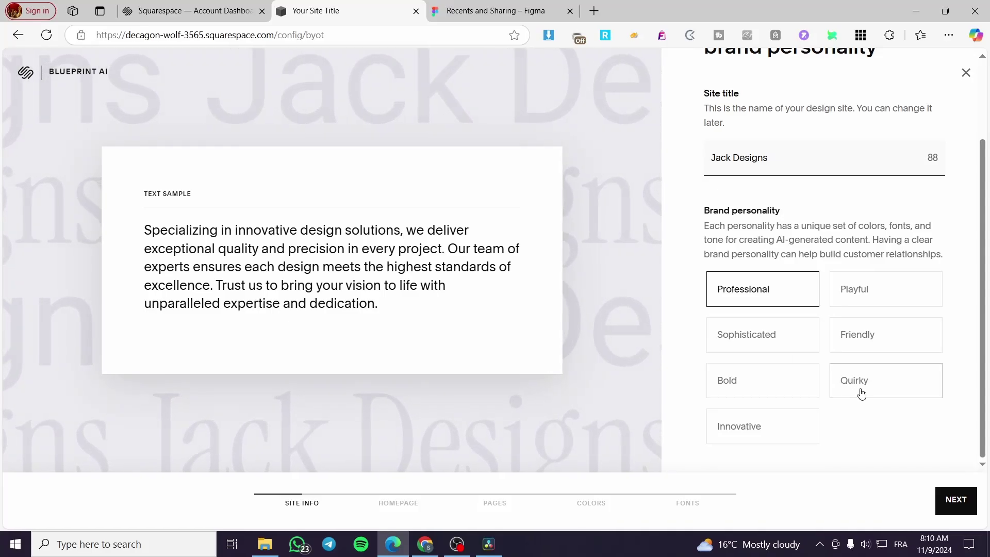
pyautogui.click(784, 430)
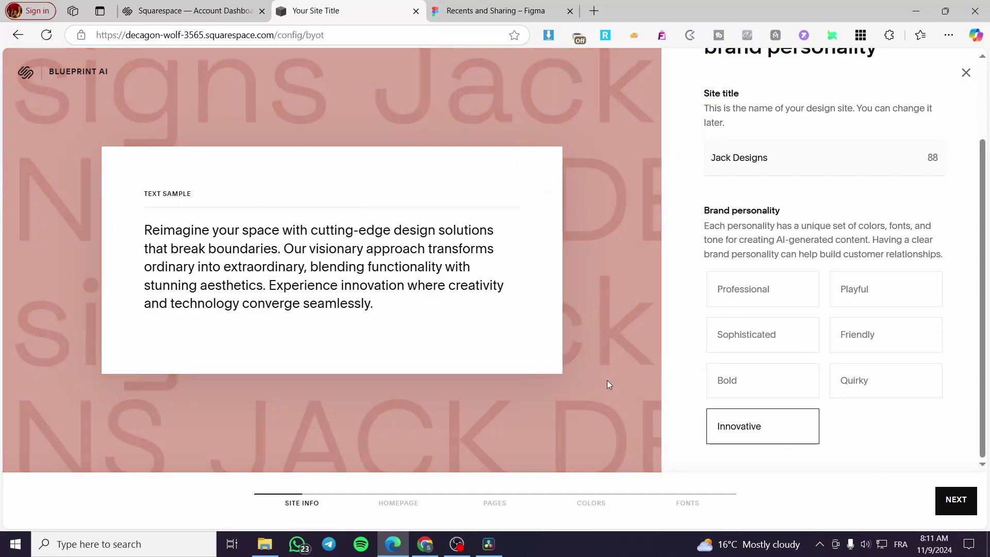
pyautogui.click(949, 499)
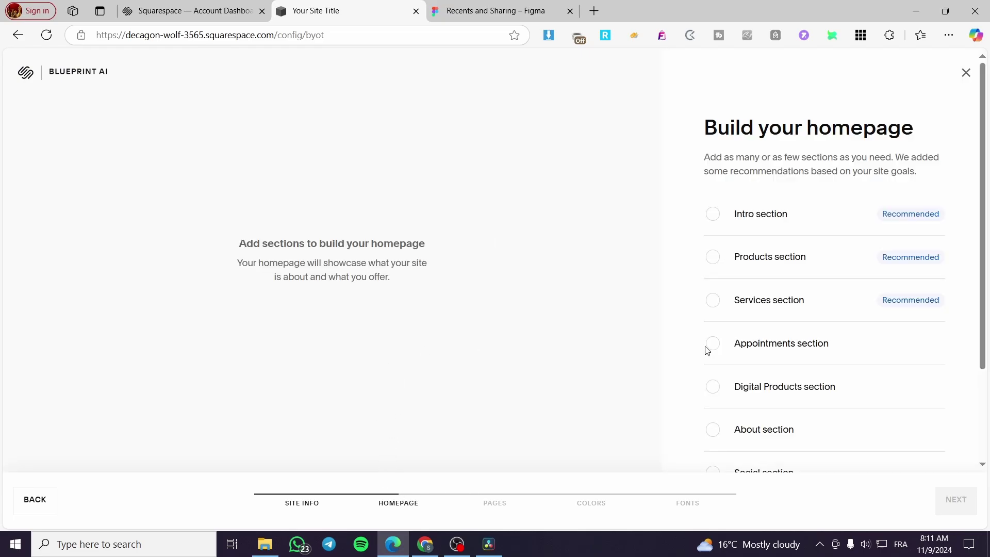
# Step: Tick Intro and Products so Featured Products previews below the 'Pioneering the Future of Design' intro
pyautogui.scroll(-3, 887, 224)
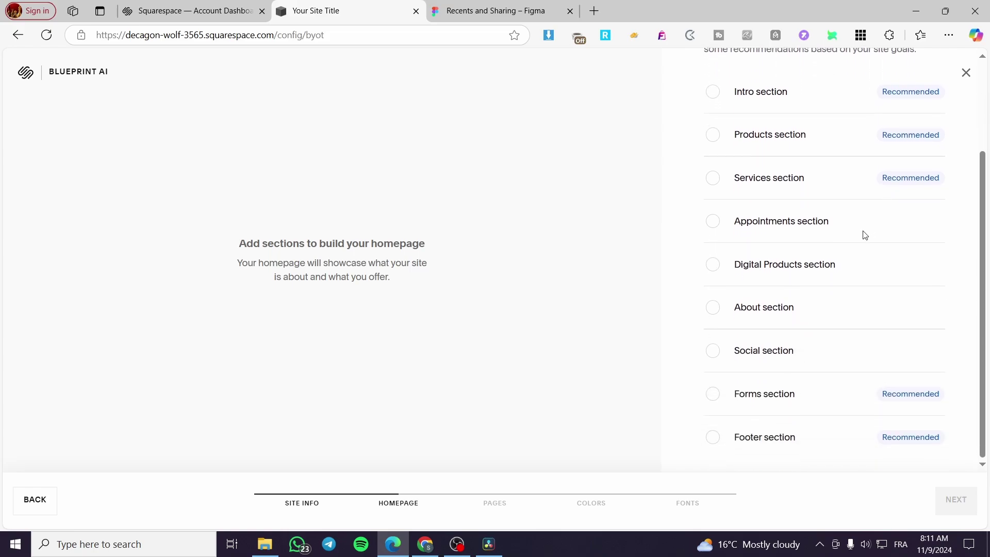
pyautogui.scroll(3, 864, 235)
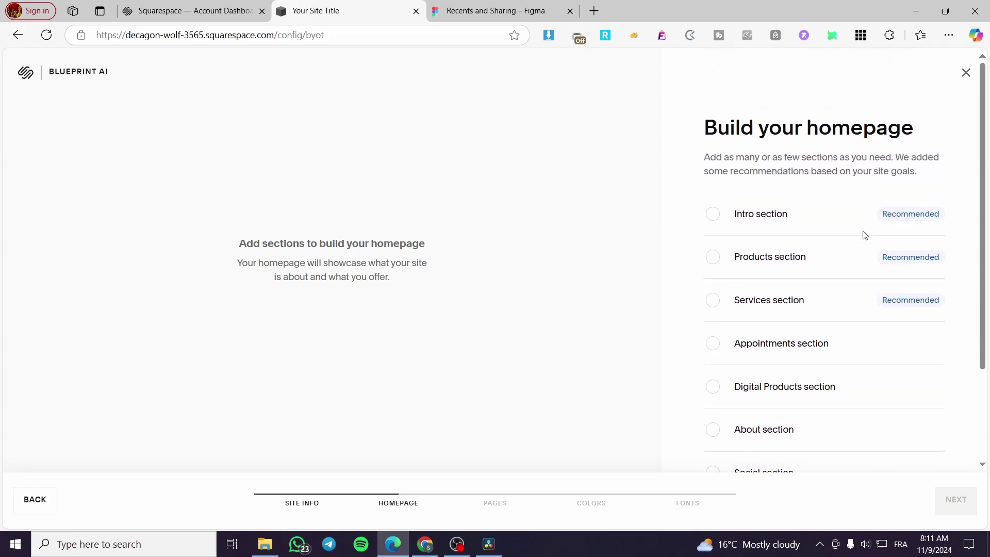
pyautogui.click(713, 215)
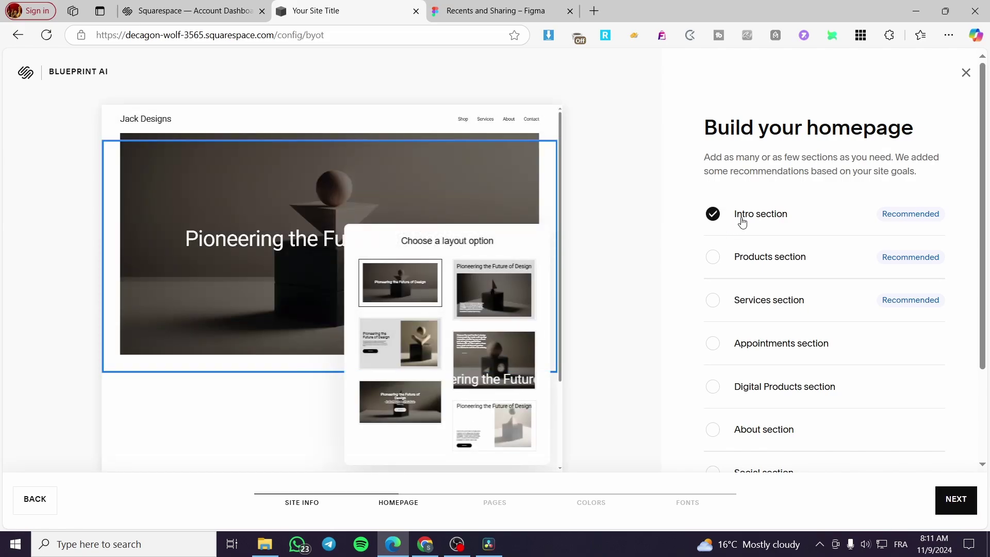
pyautogui.click(718, 222)
pyautogui.click(718, 222)
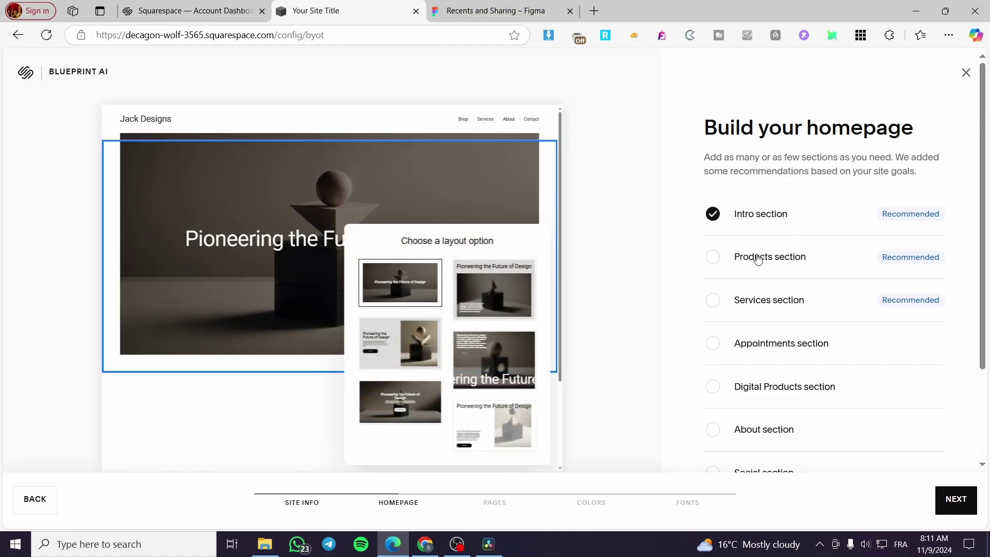
pyautogui.click(713, 257)
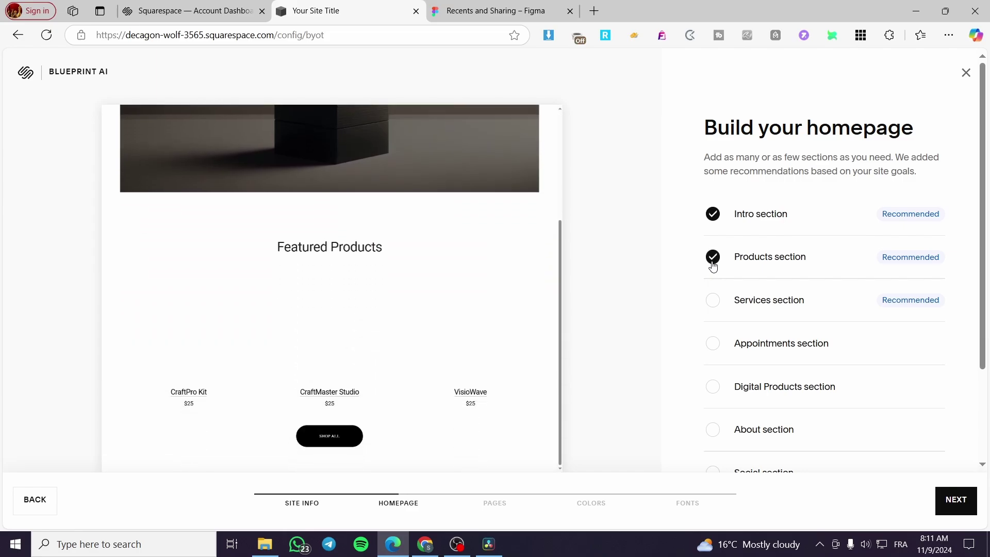
pyautogui.scroll(3, 526, 283)
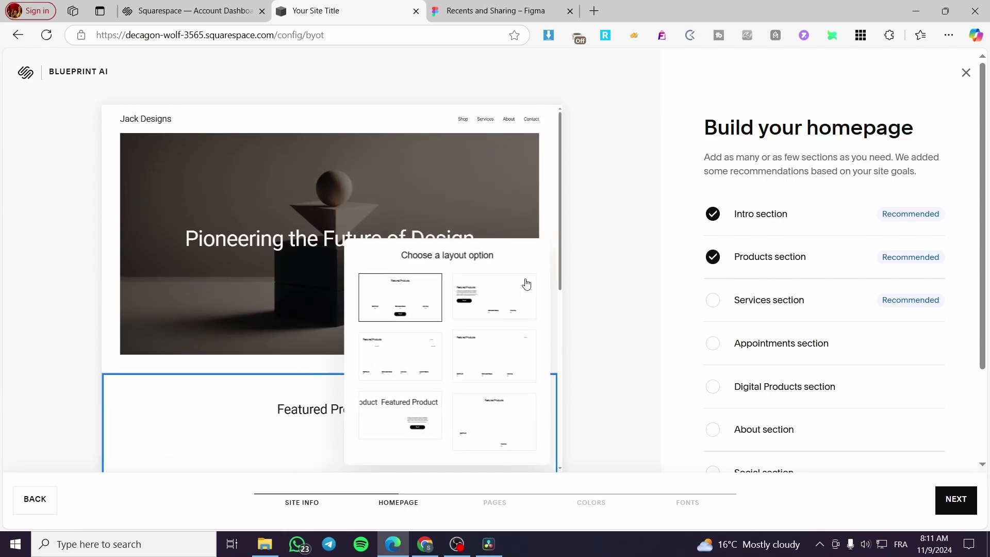
pyautogui.scroll(-4, 278, 232)
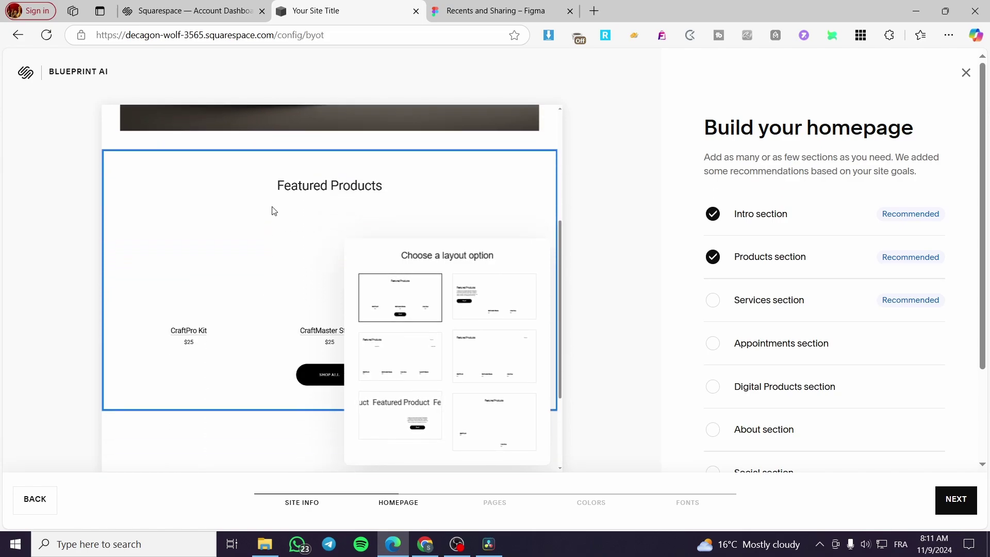
pyautogui.scroll(4, 274, 210)
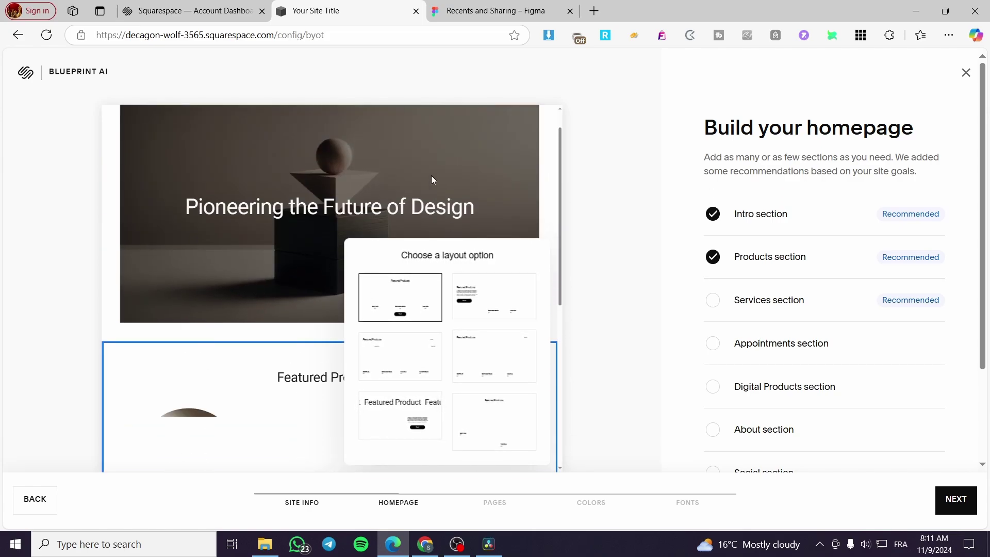
pyautogui.doubleClick(740, 215)
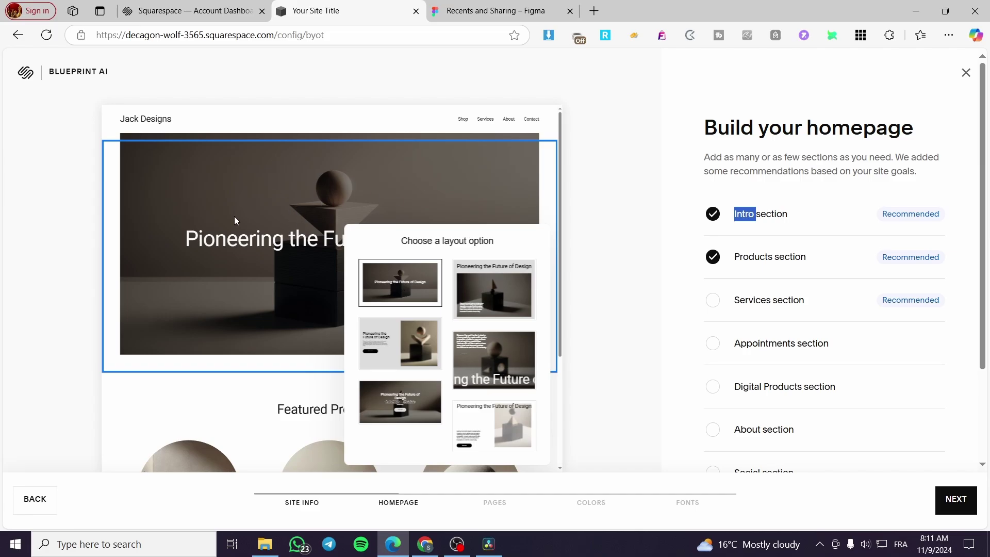
# Step: Give the intro section the white large-heading layout
pyautogui.click(400, 343)
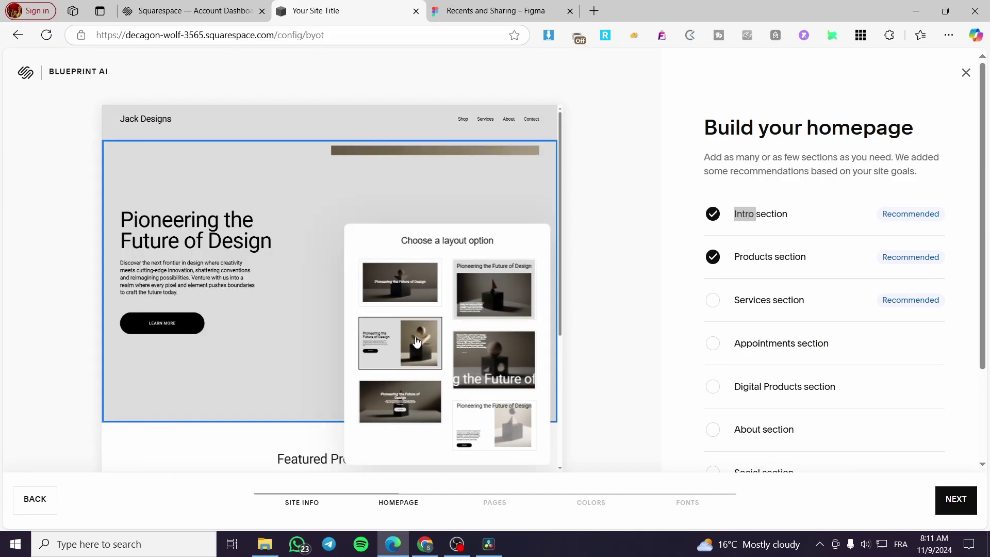
pyautogui.click(495, 355)
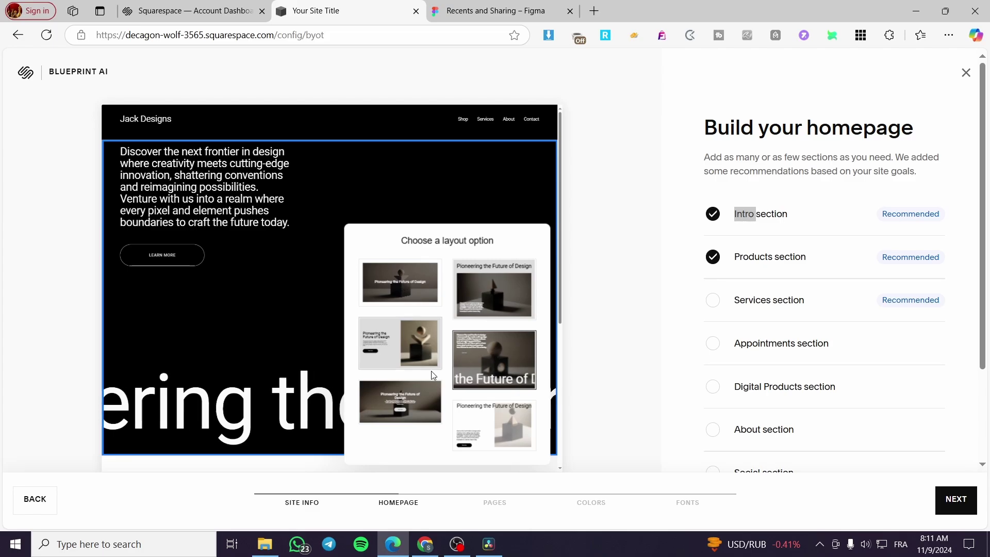
pyautogui.click(404, 402)
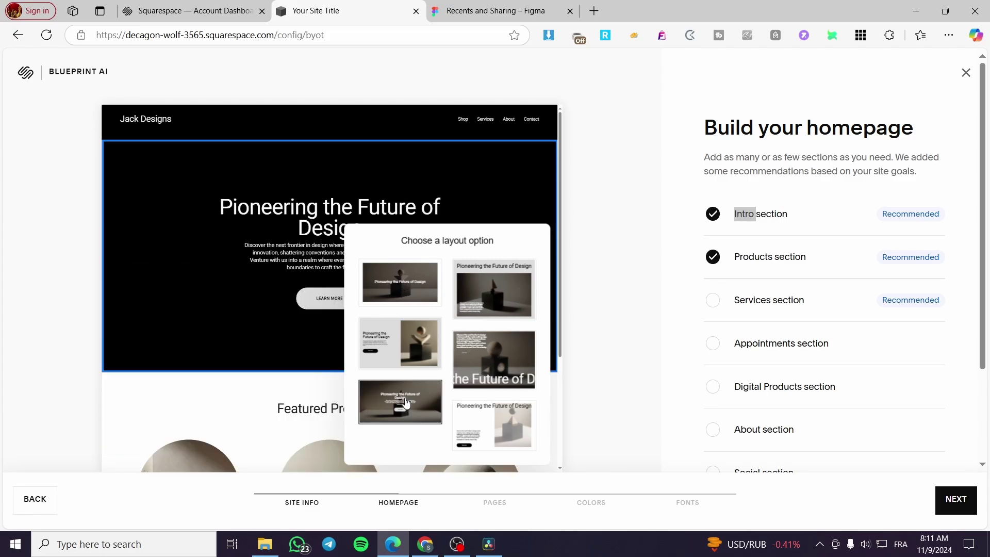
pyautogui.click(491, 414)
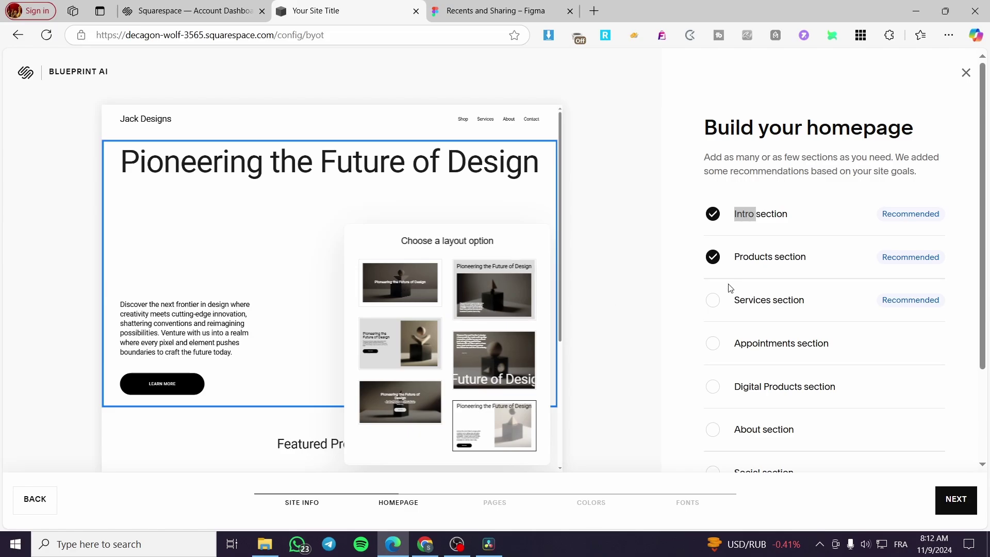
# Step: Keep the Products section and switch Featured Products to a grid layout
pyautogui.click(787, 261)
pyautogui.click(787, 262)
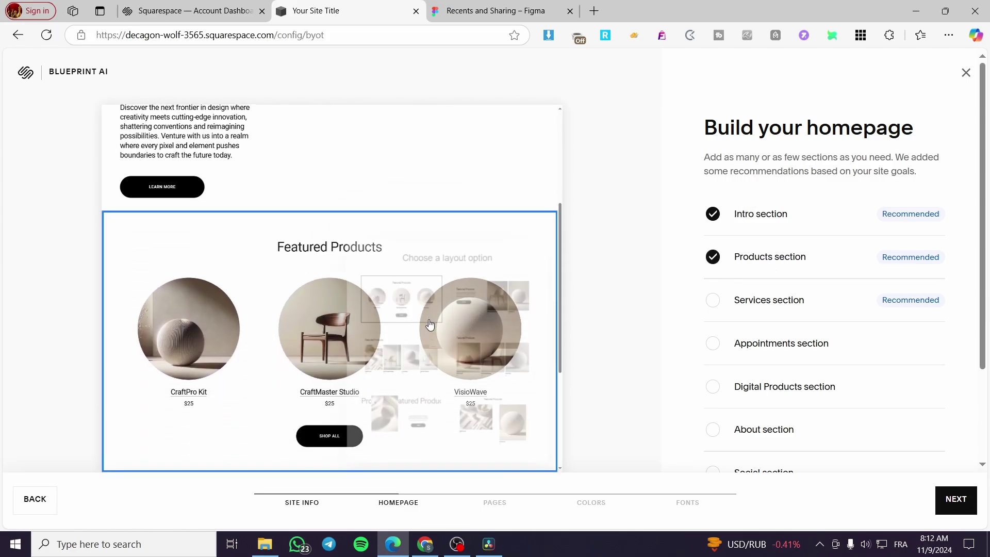
pyautogui.scroll(-1, 480, 319)
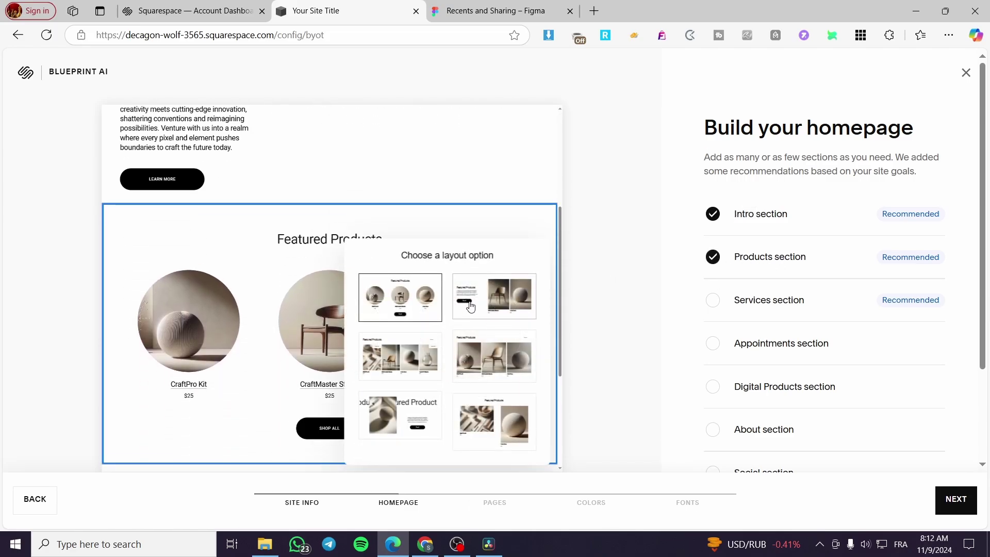
pyautogui.click(397, 357)
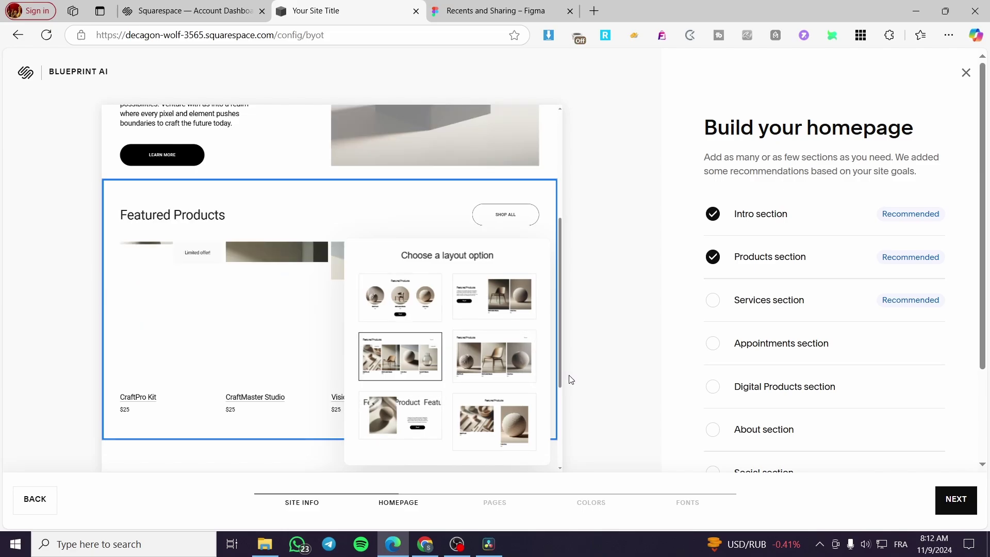
# Step: Add a Services section with a centred layout, plus a Digital Products section
pyautogui.click(716, 303)
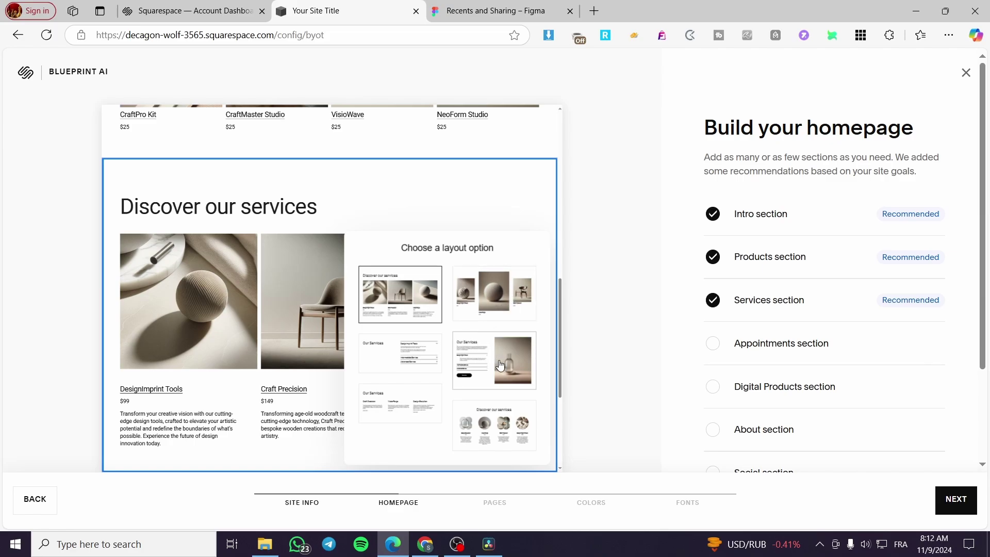
pyautogui.click(509, 429)
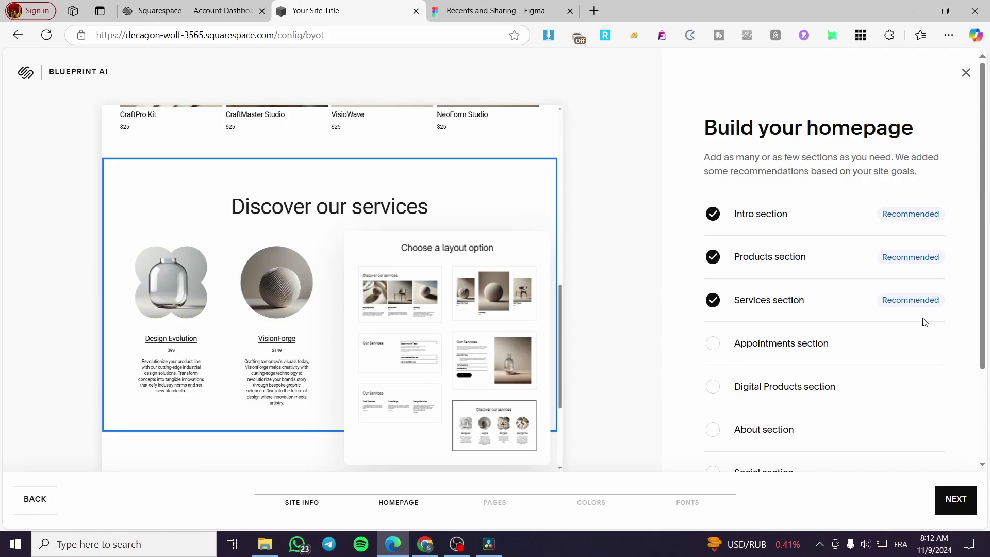
pyautogui.scroll(-3, 902, 304)
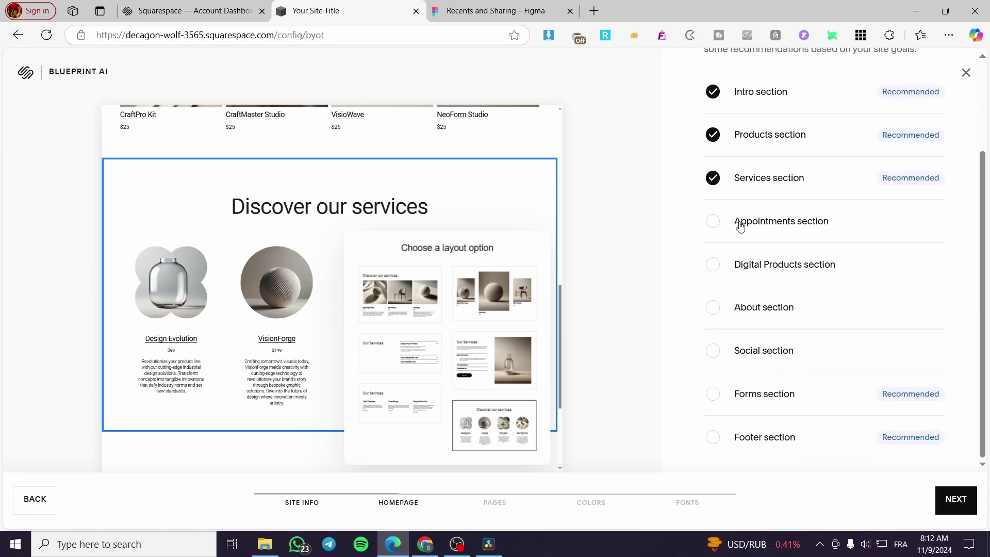
pyautogui.click(713, 265)
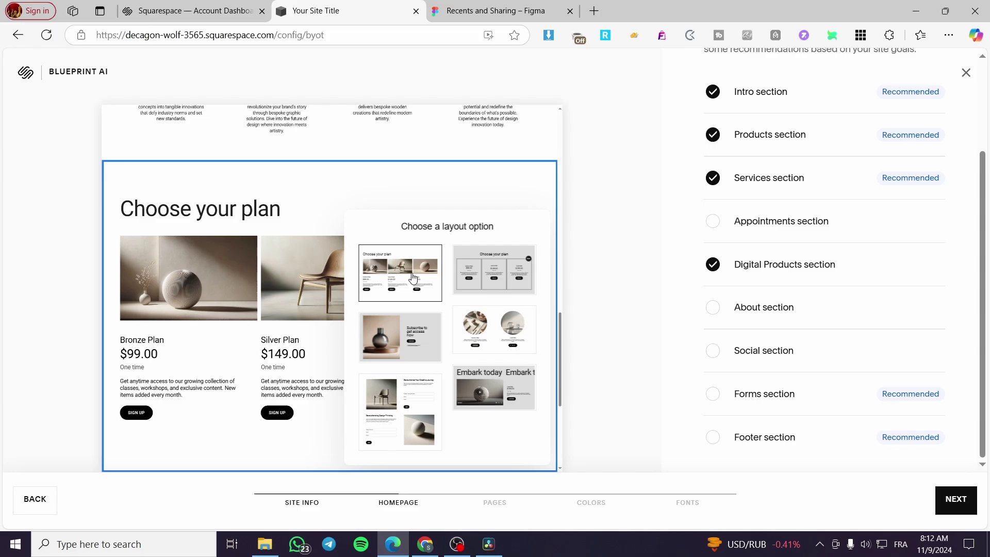
pyautogui.scroll(3, 336, 301)
pyautogui.scroll(6, 314, 302)
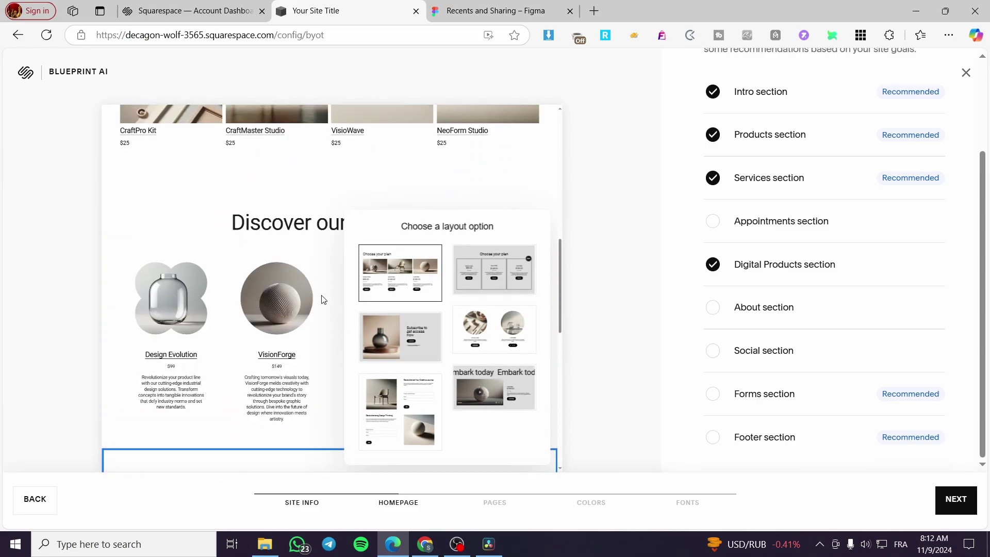
pyautogui.scroll(-4, 231, 234)
pyautogui.scroll(-3, 372, 310)
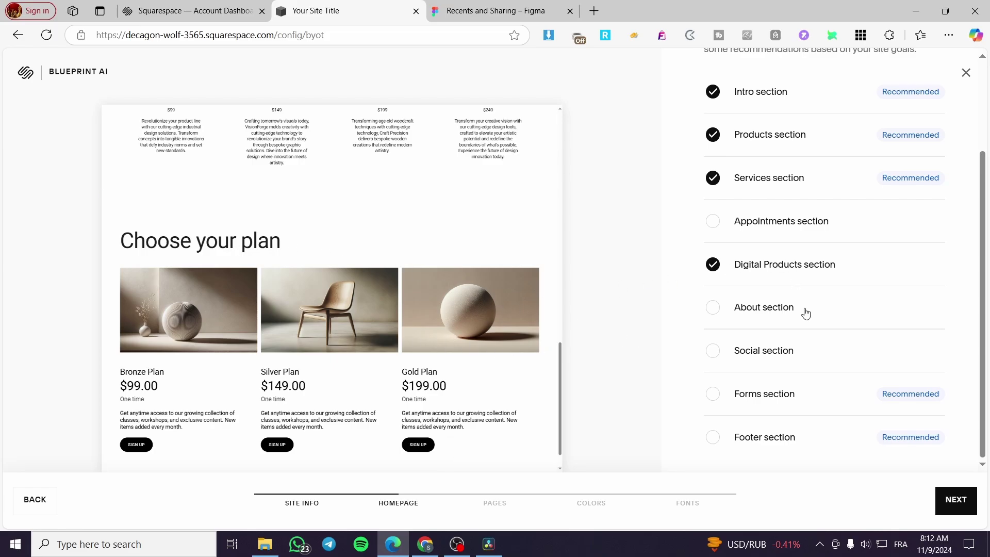
# Step: Add About, Social and Footer sections, with Social in a large scrolling-text layout
pyautogui.click(711, 308)
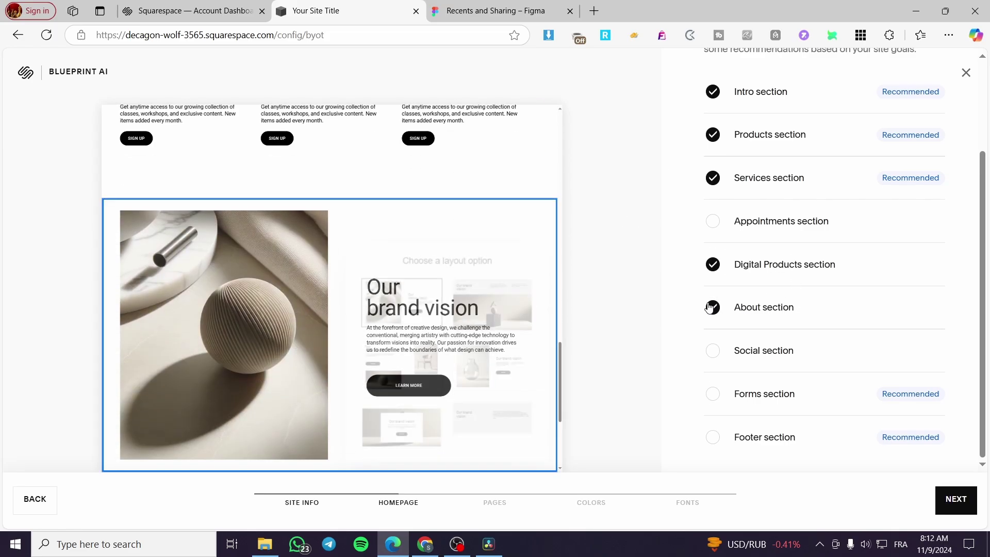
pyautogui.rightClick(708, 305)
pyautogui.click(684, 354)
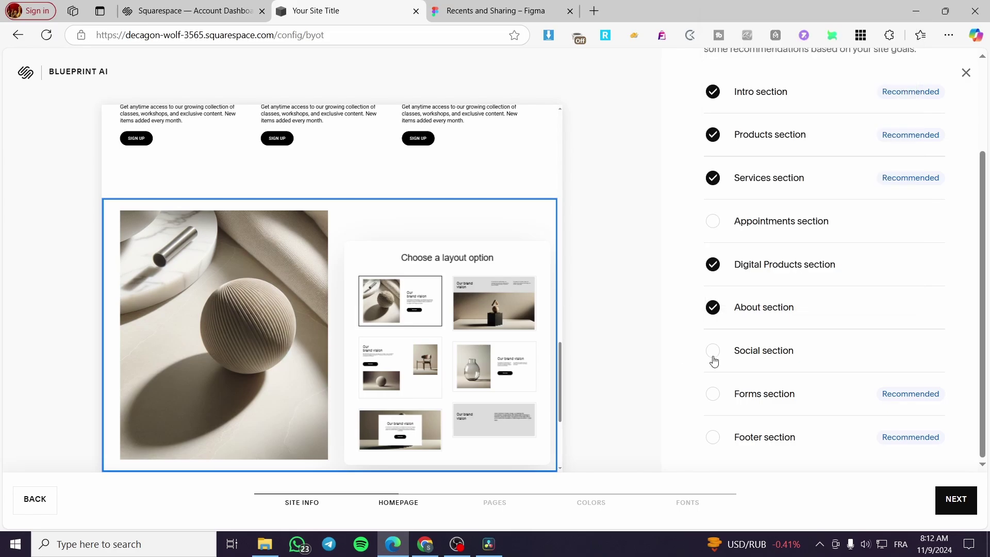
pyautogui.click(714, 353)
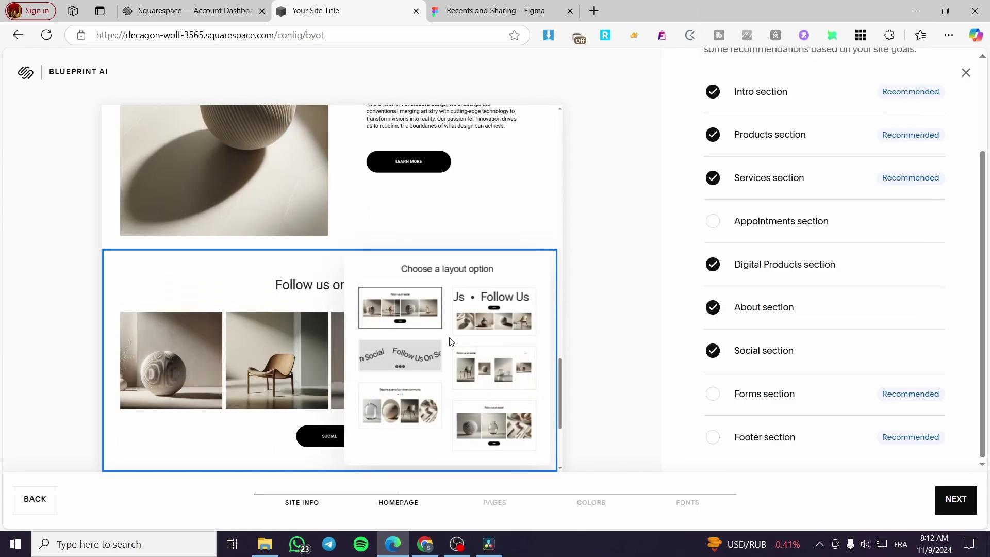
pyautogui.click(471, 311)
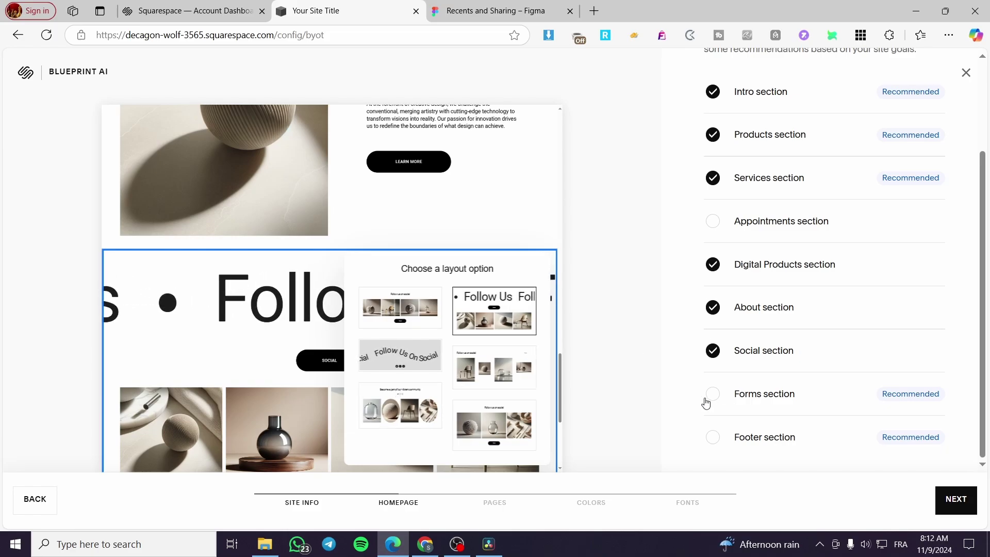
pyautogui.click(713, 437)
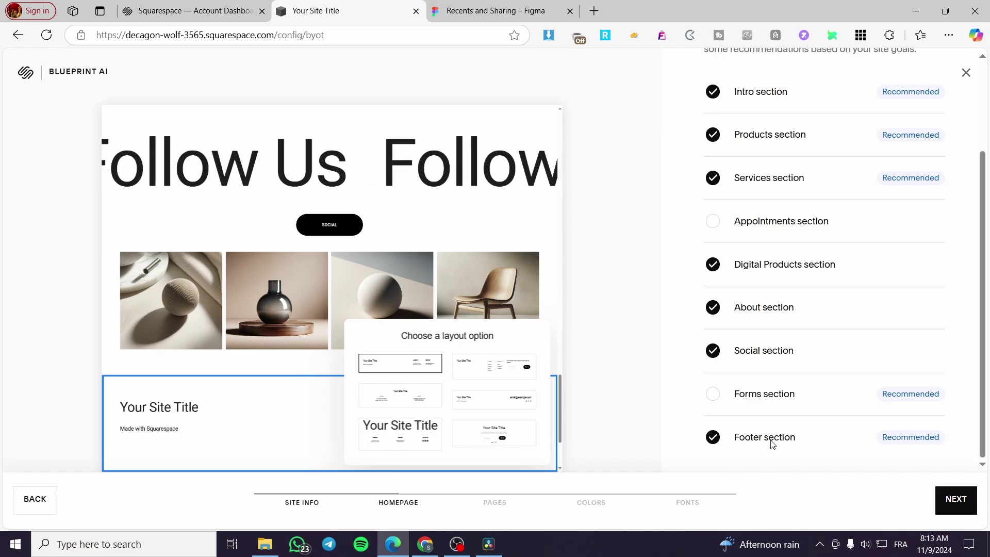
pyautogui.click(955, 499)
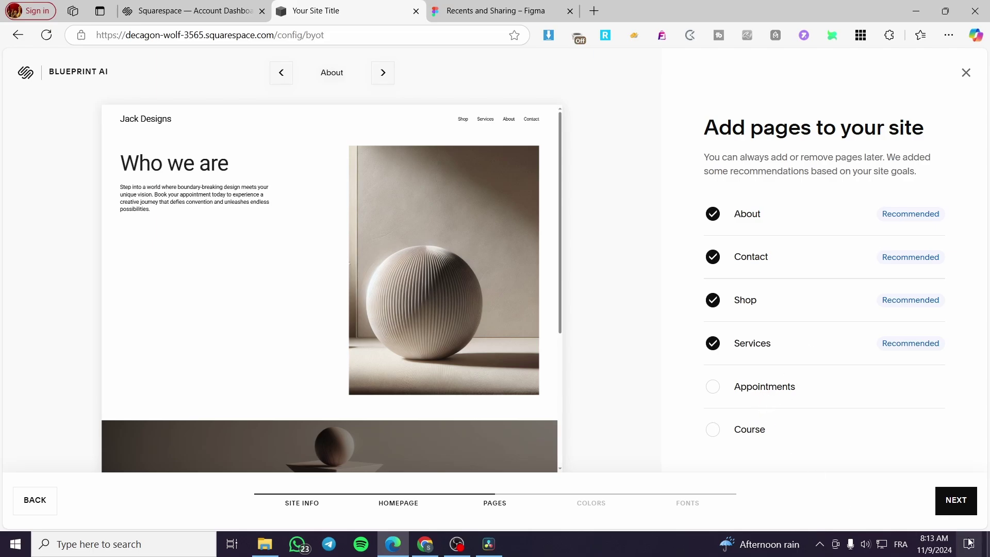
# Step: Accept the recommended About, Contact, Shop and Services pages and continue to Colors
pyautogui.click(953, 505)
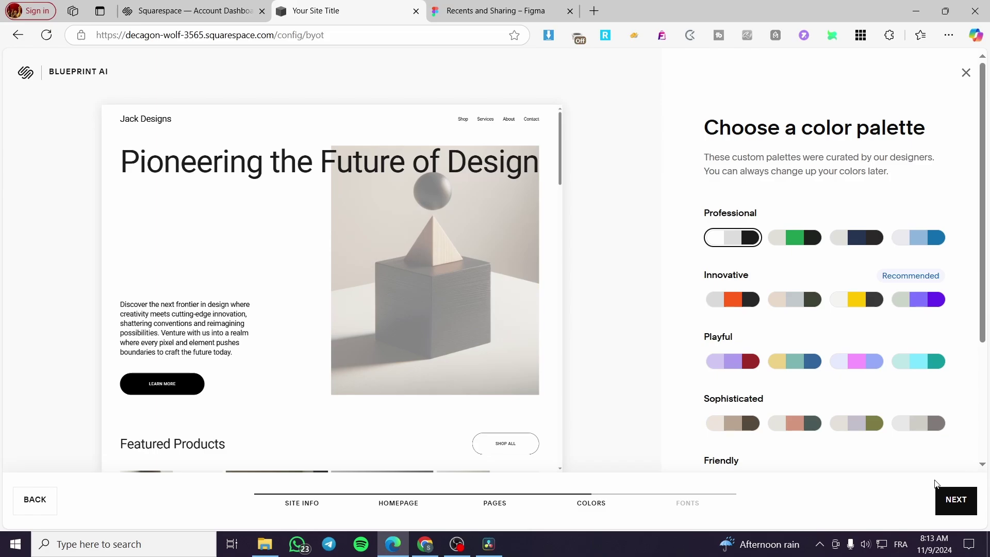
# Step: Preview the Professional, Innovative, Playful, Sophisticated and Friendly colour palettes on the site
pyautogui.click(810, 237)
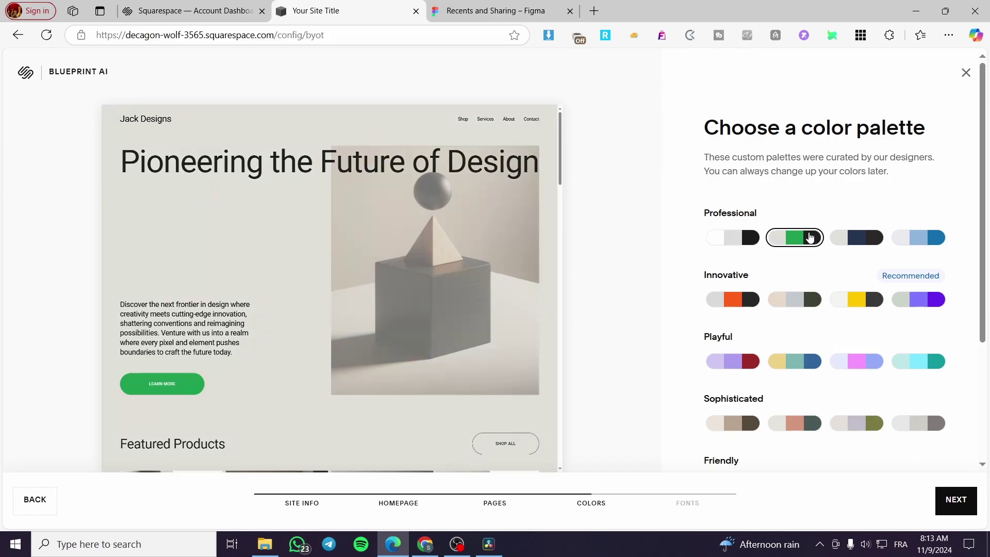
pyautogui.click(856, 240)
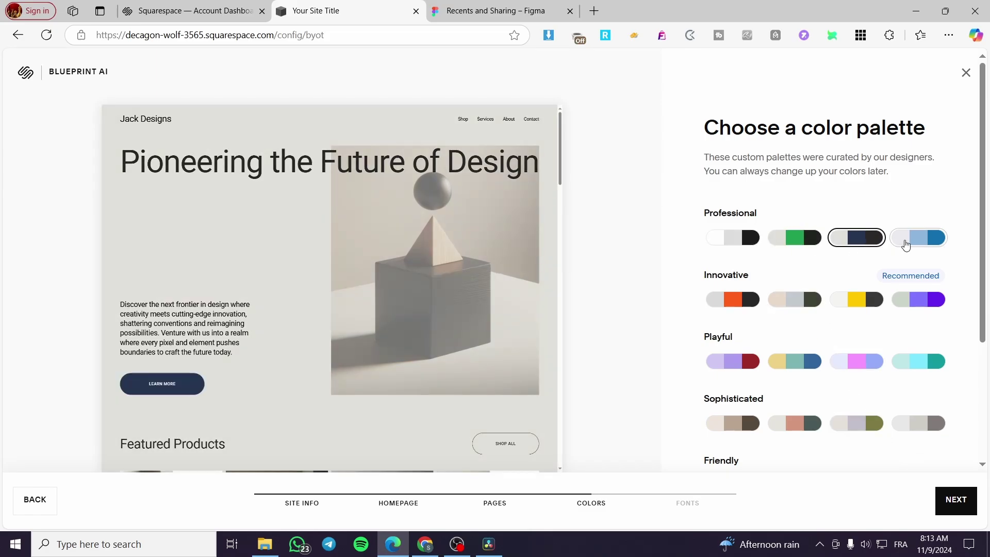
pyautogui.click(922, 299)
pyautogui.click(923, 238)
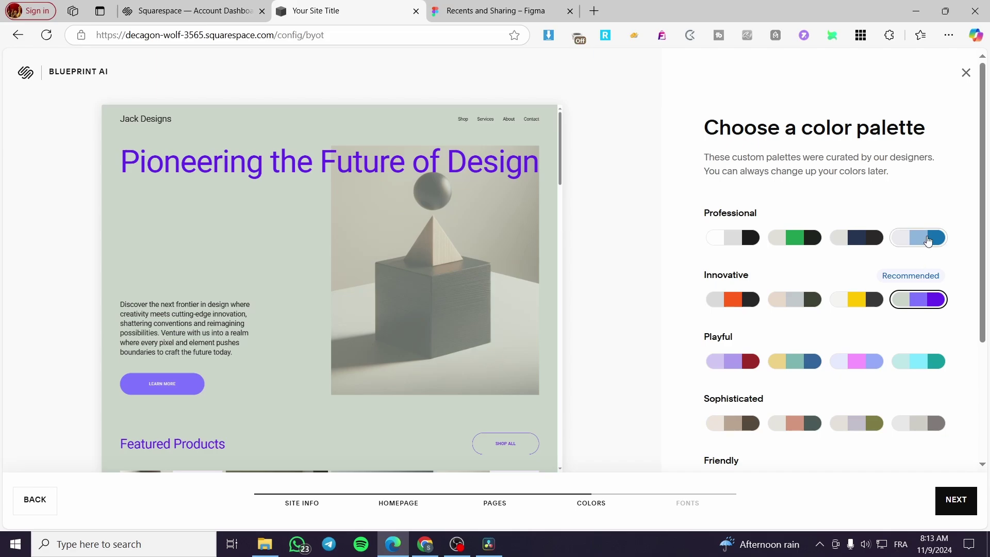
pyautogui.click(872, 239)
pyautogui.click(724, 234)
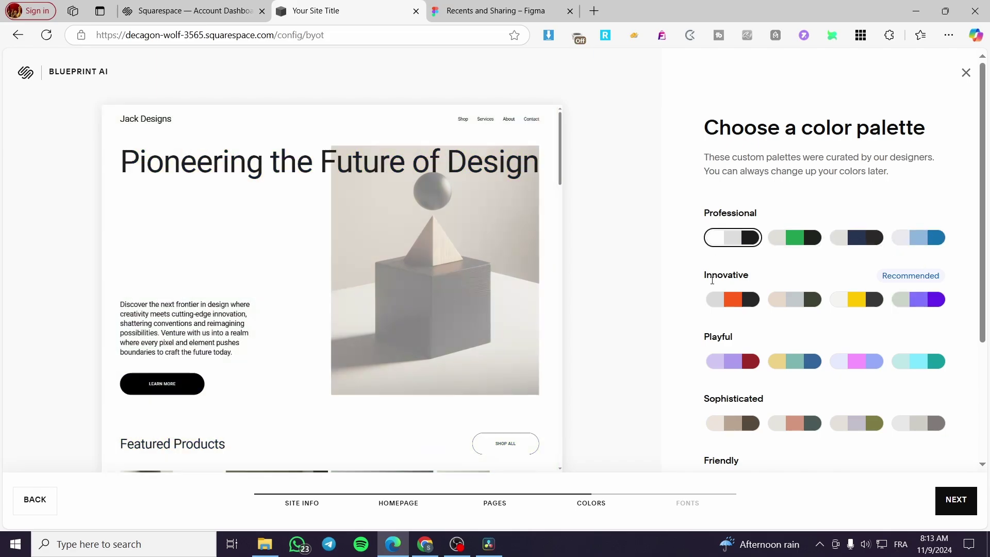
pyautogui.scroll(-1, 484, 309)
pyautogui.click(739, 364)
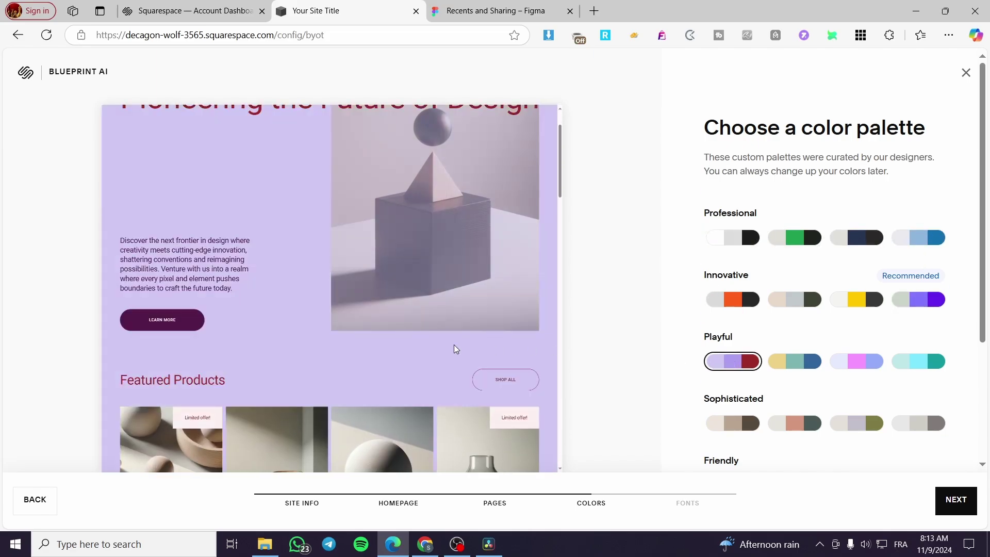
pyautogui.click(803, 365)
pyautogui.click(848, 363)
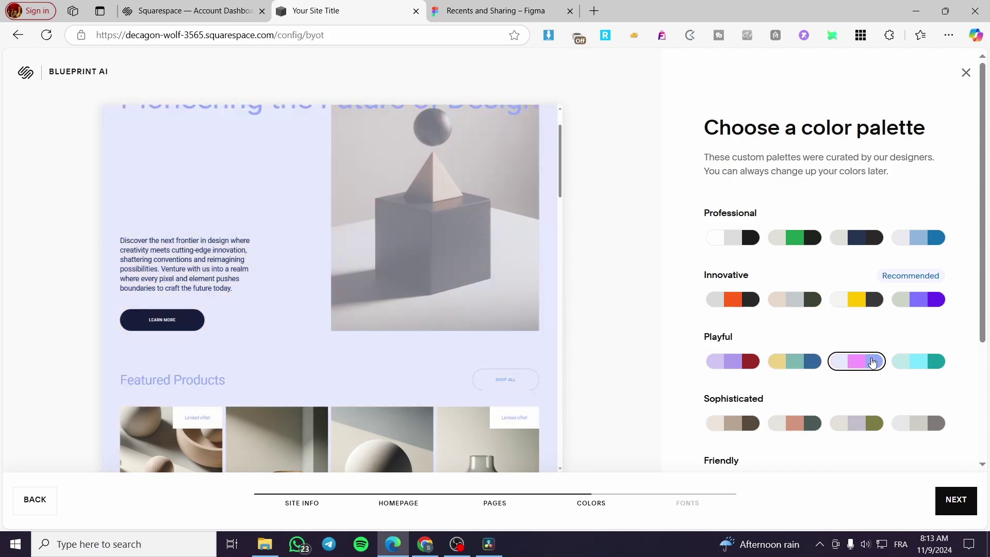
pyautogui.click(931, 363)
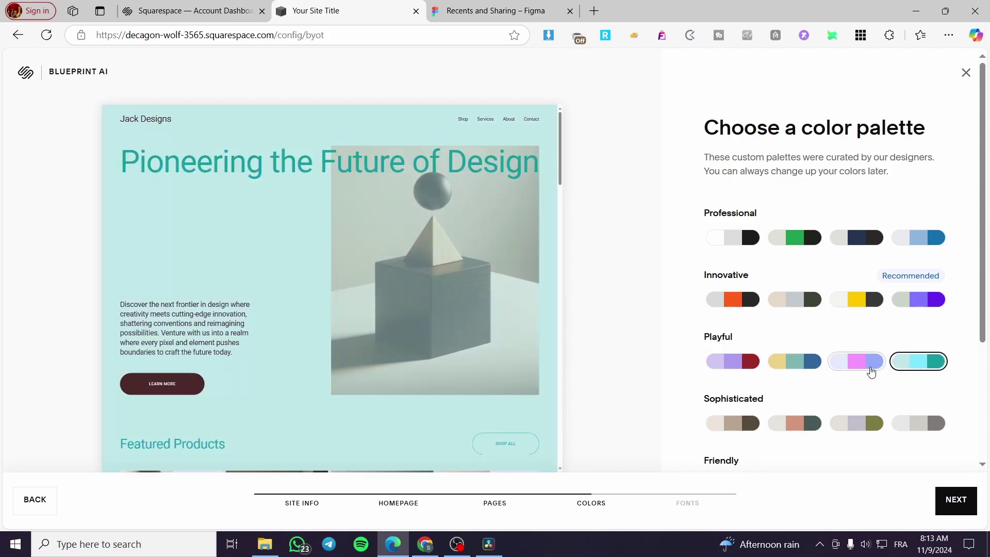
pyautogui.click(744, 420)
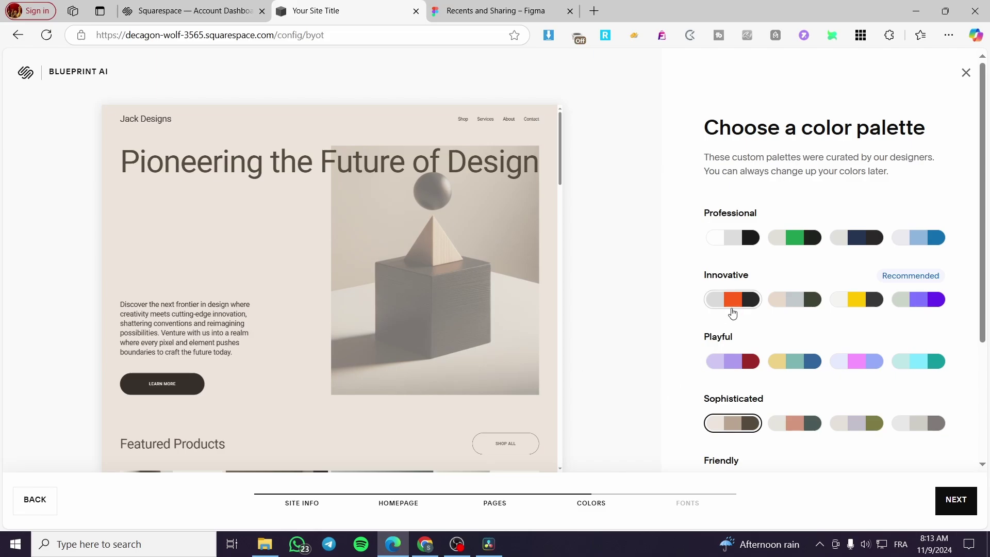
pyautogui.click(742, 301)
pyautogui.scroll(-1, 824, 387)
pyautogui.click(858, 361)
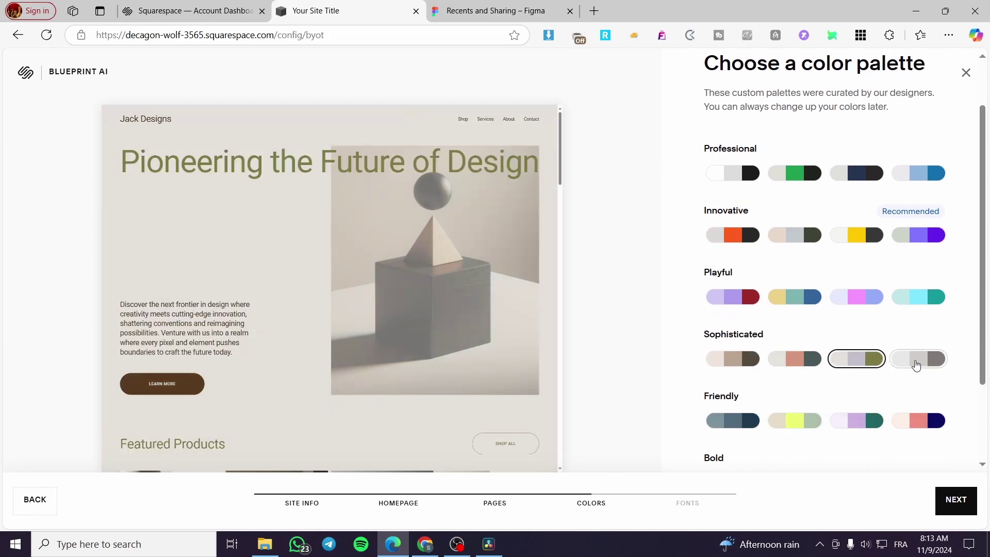
pyautogui.click(916, 365)
pyautogui.click(923, 420)
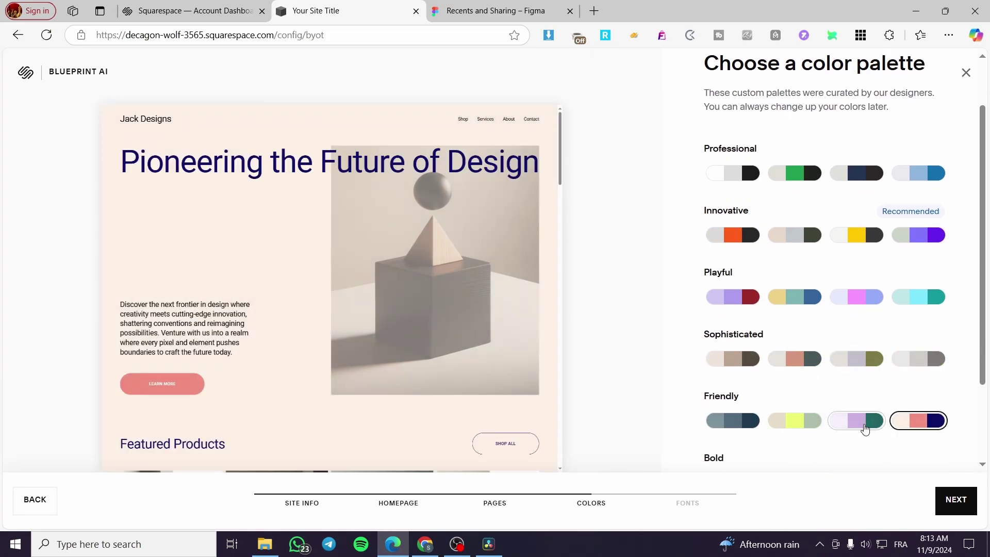
pyautogui.rightClick(840, 423)
pyautogui.click(809, 435)
pyautogui.click(772, 420)
pyautogui.click(732, 420)
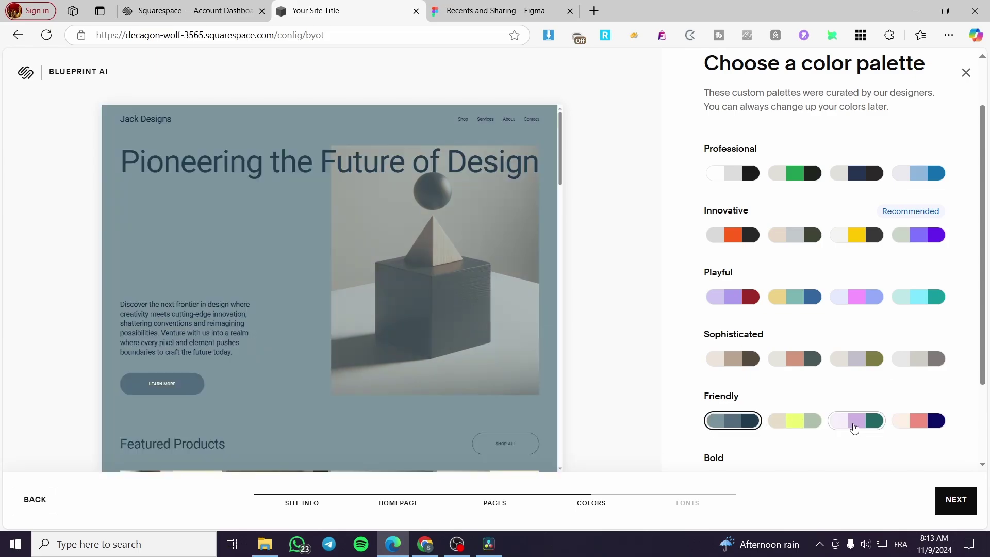
pyautogui.click(862, 429)
# Step: Compare Bold and Quirky palettes, then select the fourth Bold palette, light grey with purple
pyautogui.scroll(-2, 859, 357)
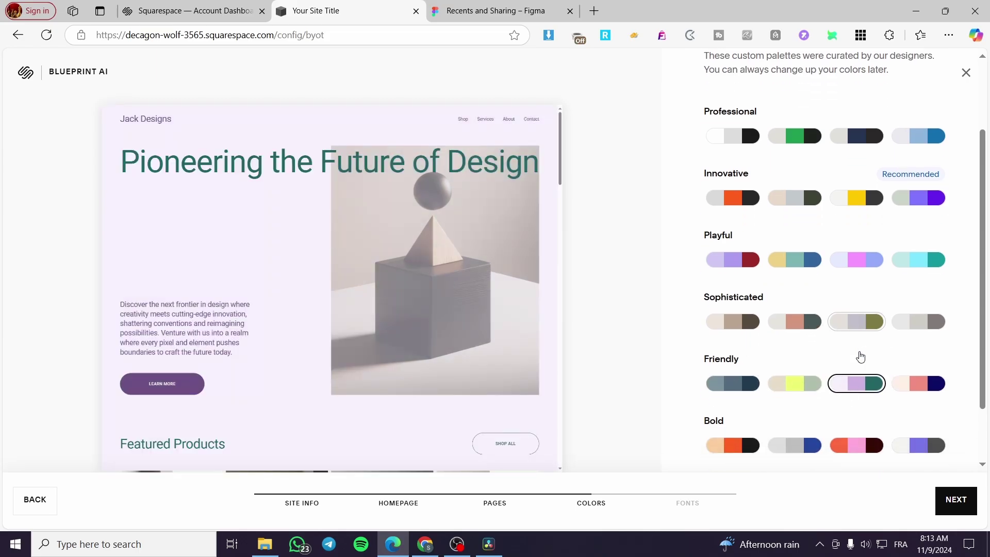
pyautogui.click(857, 372)
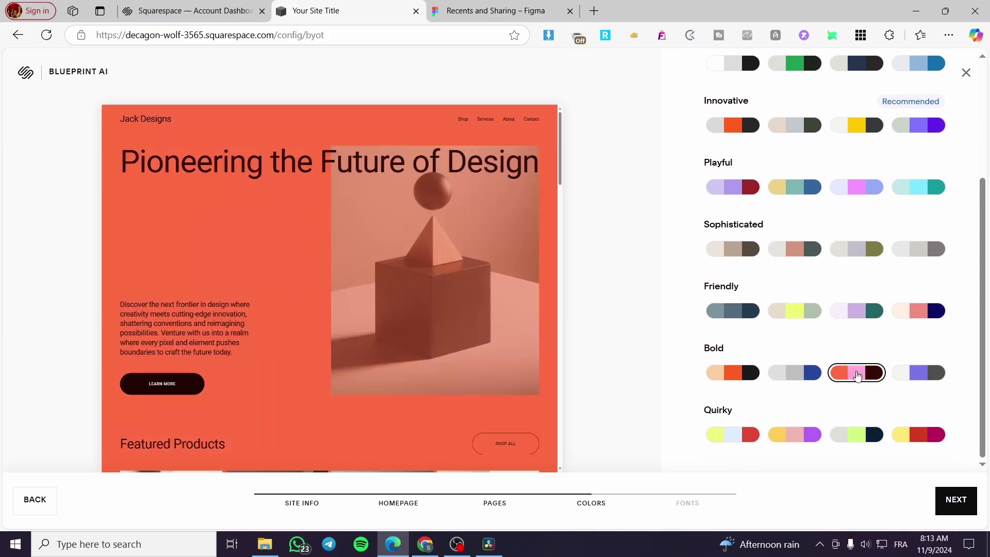
pyautogui.click(789, 382)
pyautogui.click(722, 382)
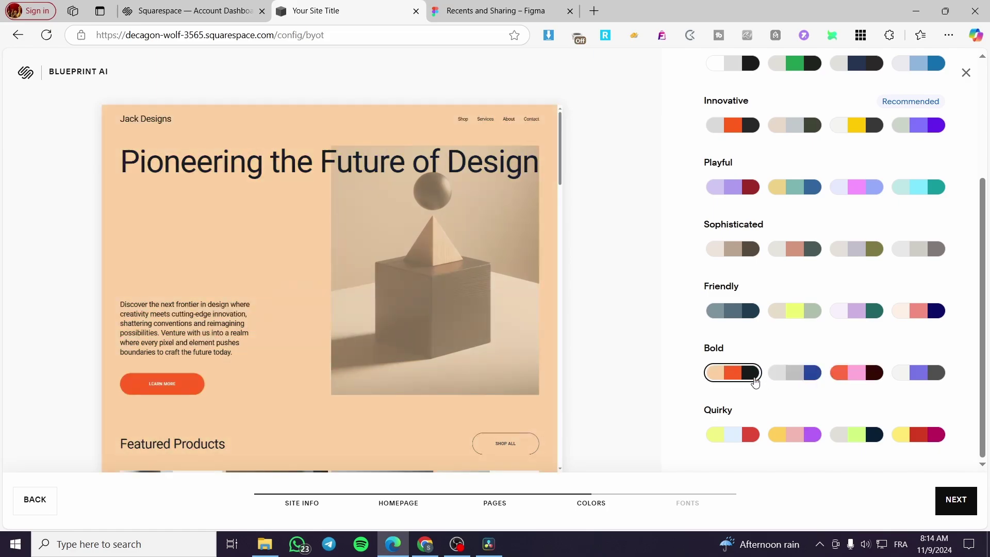
pyautogui.click(918, 380)
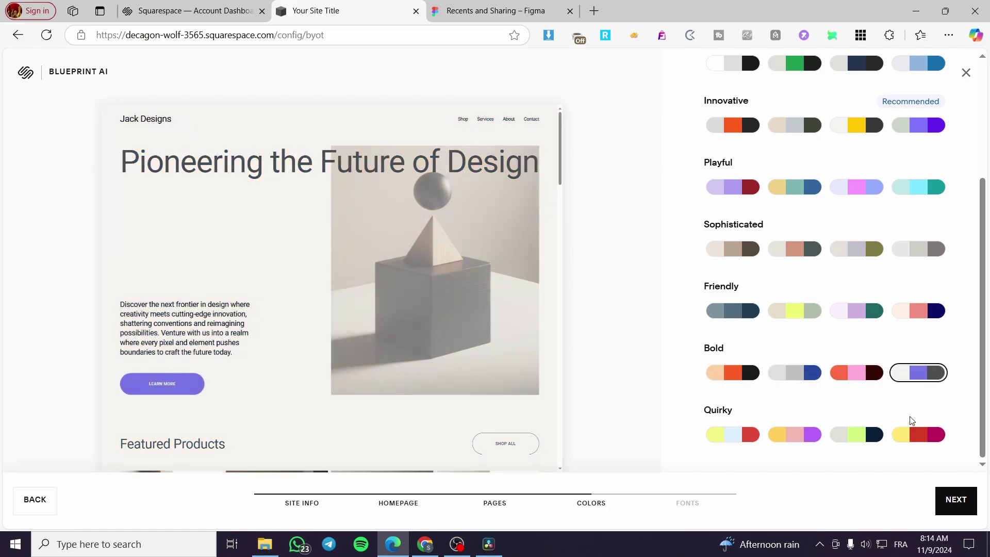
pyautogui.click(916, 437)
pyautogui.click(871, 434)
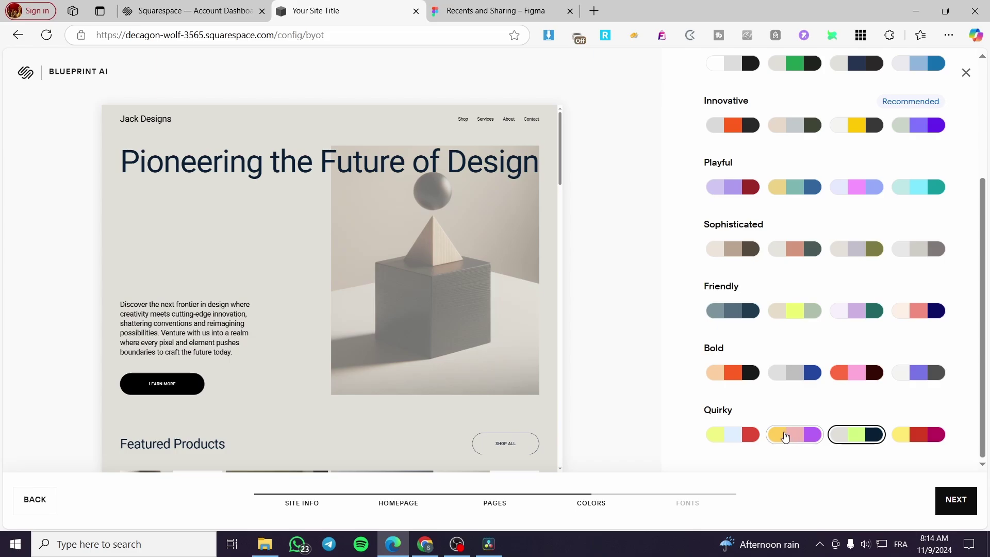
pyautogui.click(784, 438)
pyautogui.click(722, 436)
pyautogui.click(856, 436)
pyautogui.click(865, 376)
pyautogui.click(931, 373)
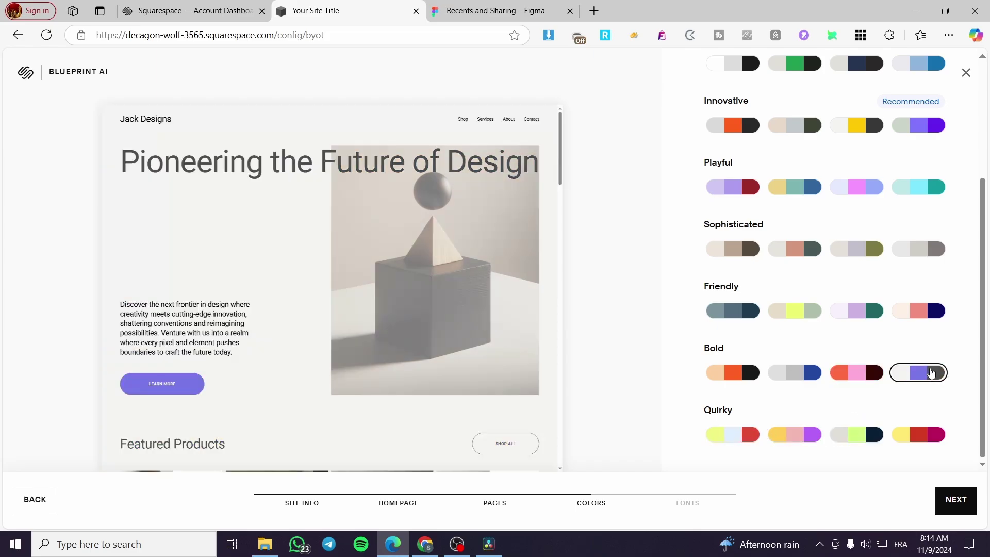
pyautogui.click(955, 500)
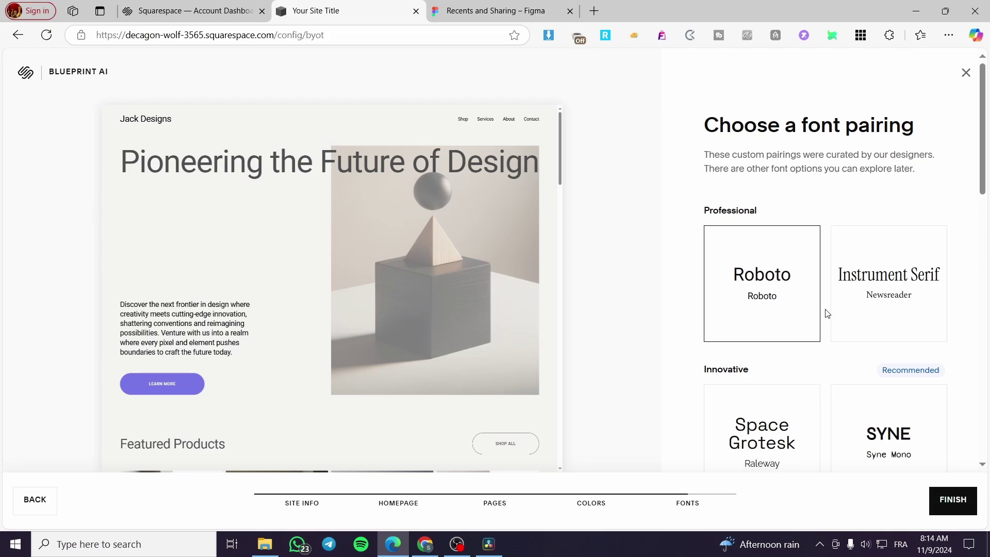
# Step: Preview font pairings: Shrikhand/Bitter, Young Serif, Syne, Sansita, Anton/Epilogue and Archivo Black
pyautogui.scroll(-5, 824, 314)
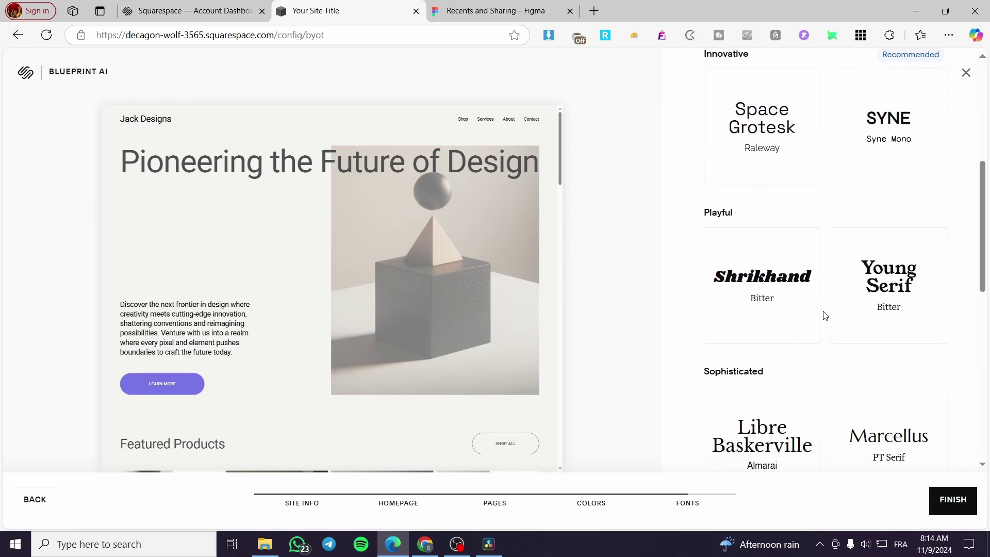
pyautogui.click(749, 309)
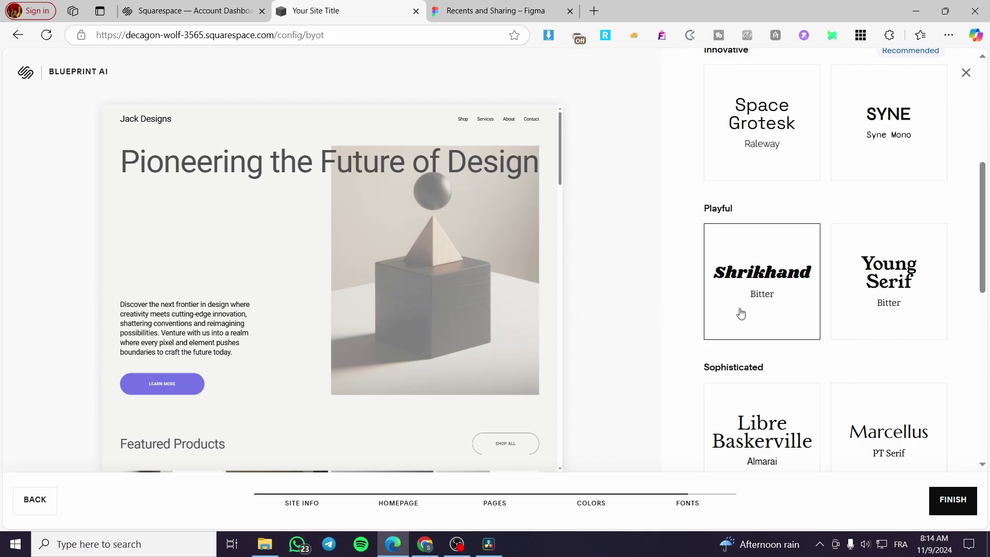
pyautogui.scroll(-4, 294, 222)
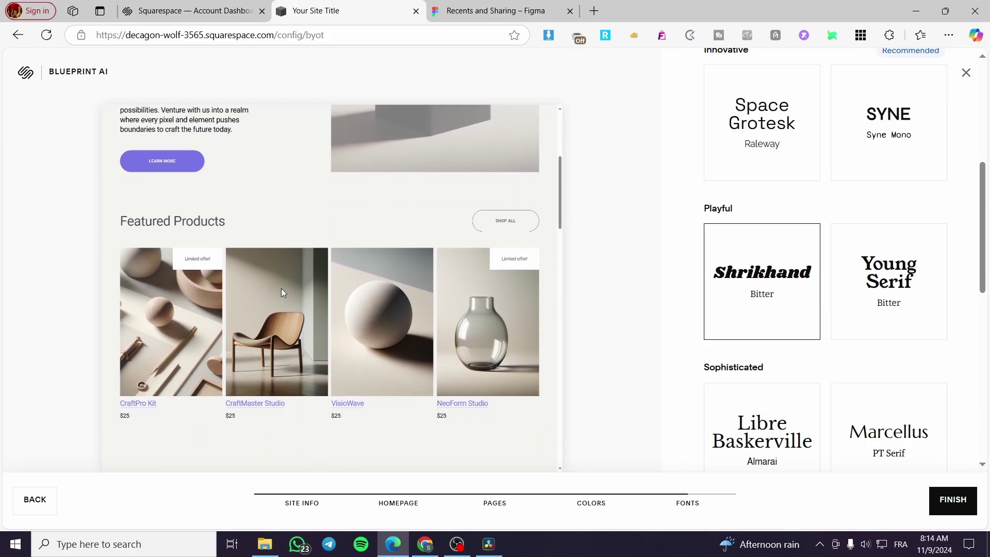
pyautogui.scroll(4, 280, 289)
pyautogui.scroll(1, 290, 301)
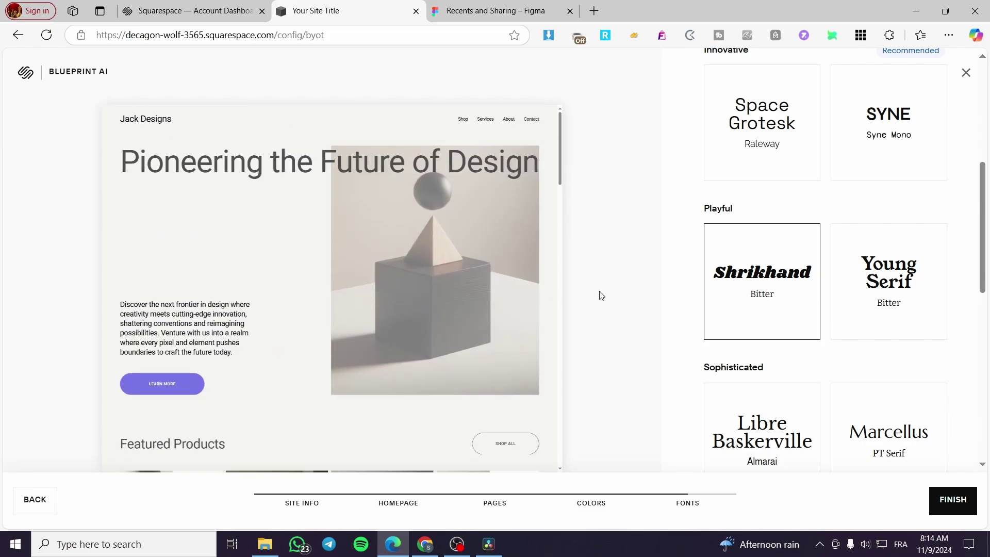
pyautogui.click(867, 253)
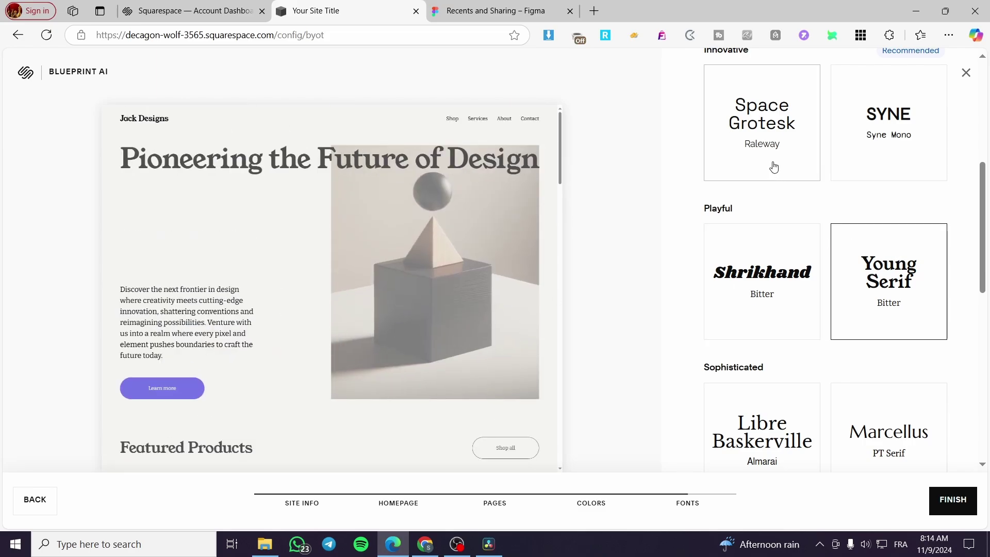
pyautogui.click(868, 148)
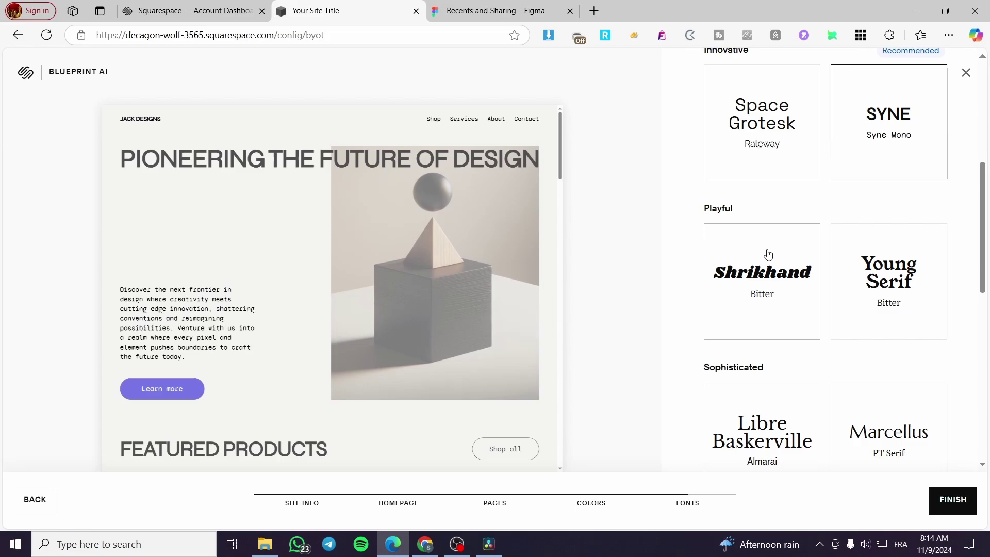
pyautogui.click(755, 285)
pyautogui.scroll(-5, 753, 286)
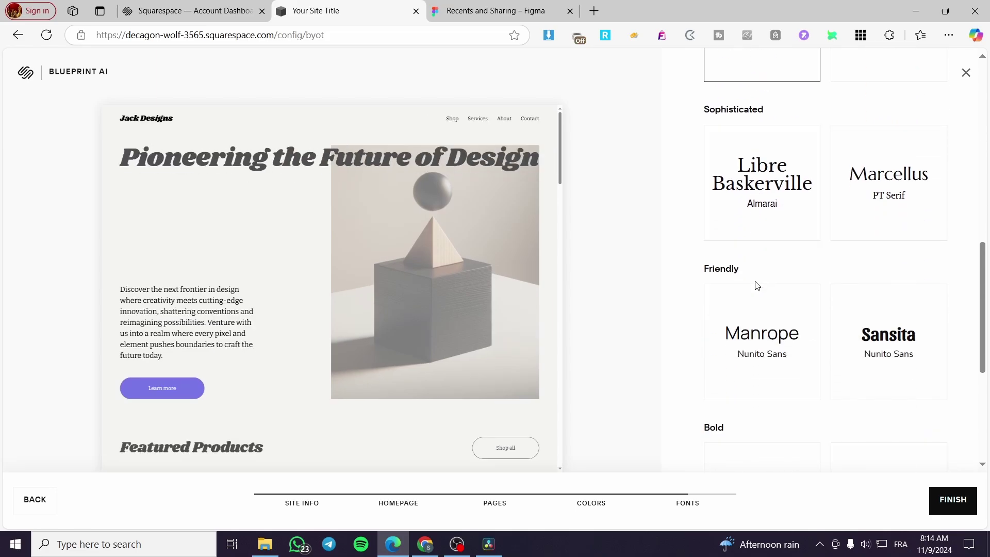
pyautogui.click(921, 347)
pyautogui.scroll(-4, 778, 311)
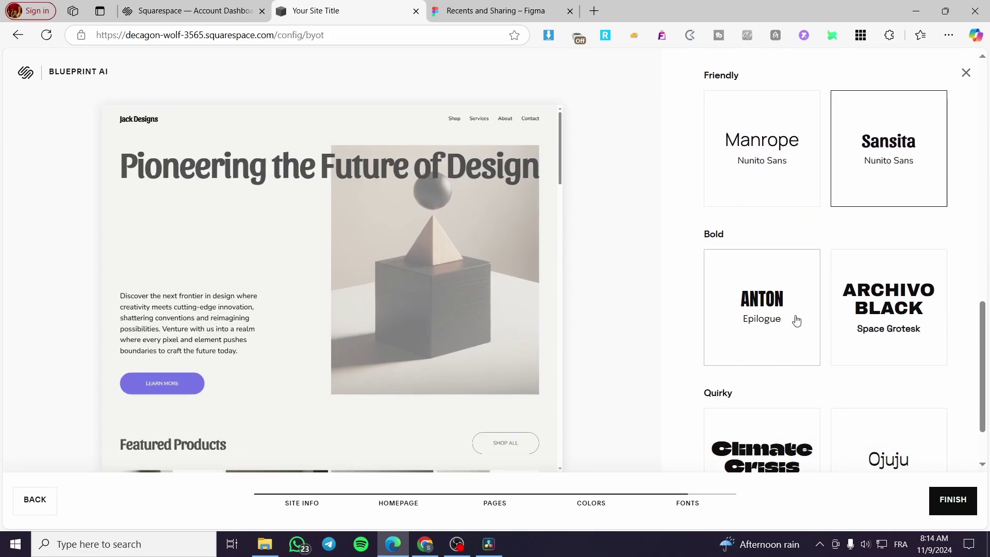
pyautogui.click(794, 321)
pyautogui.click(883, 328)
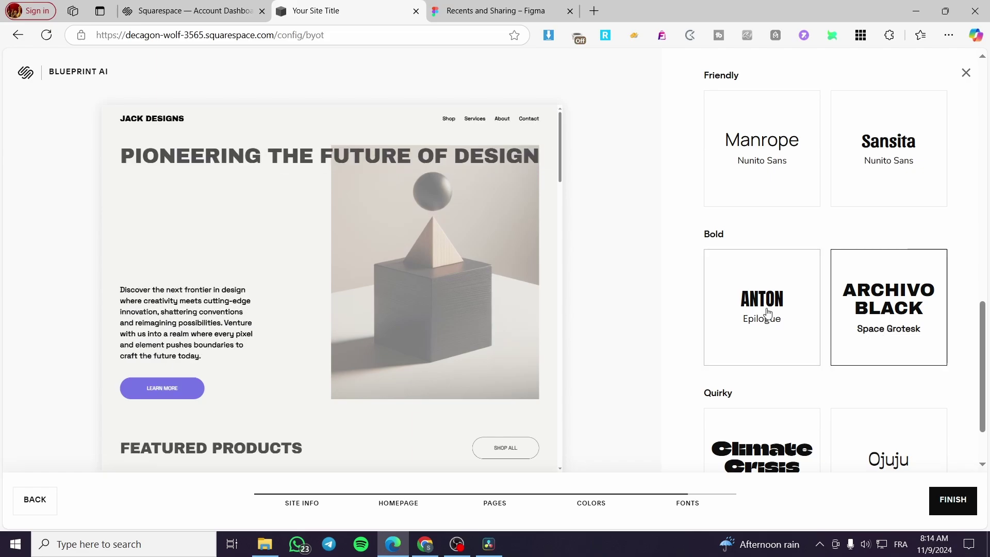
pyautogui.click(763, 311)
pyautogui.scroll(-2, 779, 325)
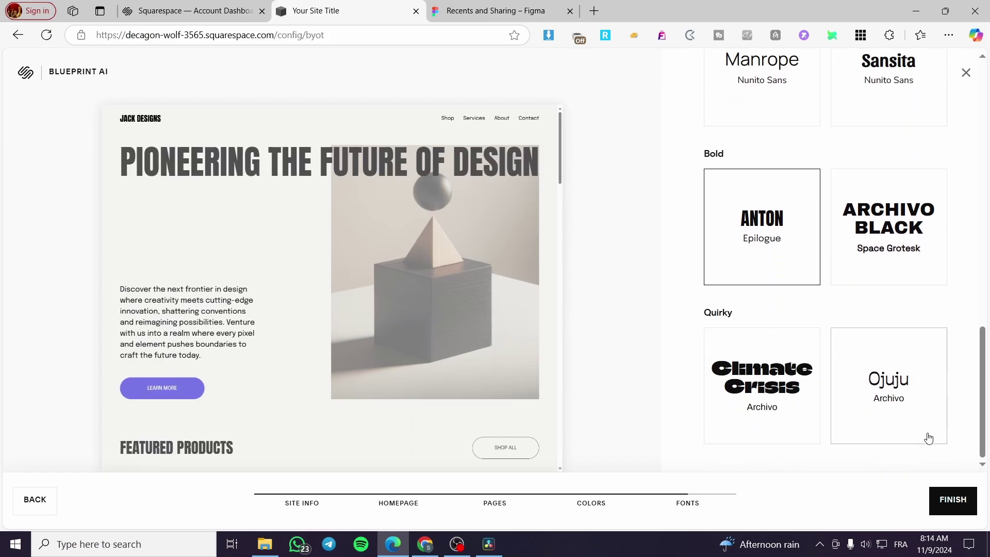
pyautogui.scroll(5, 921, 412)
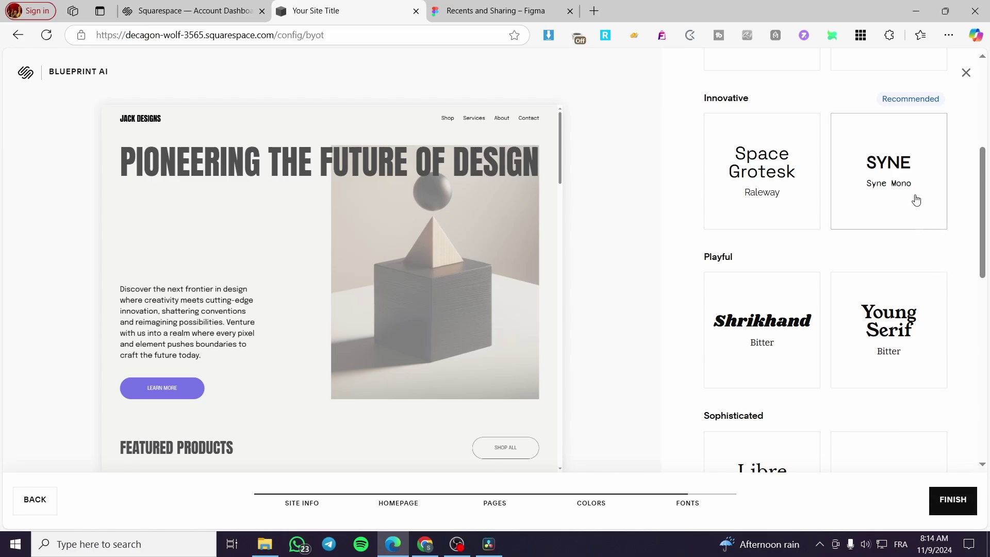
pyautogui.scroll(2, 928, 119)
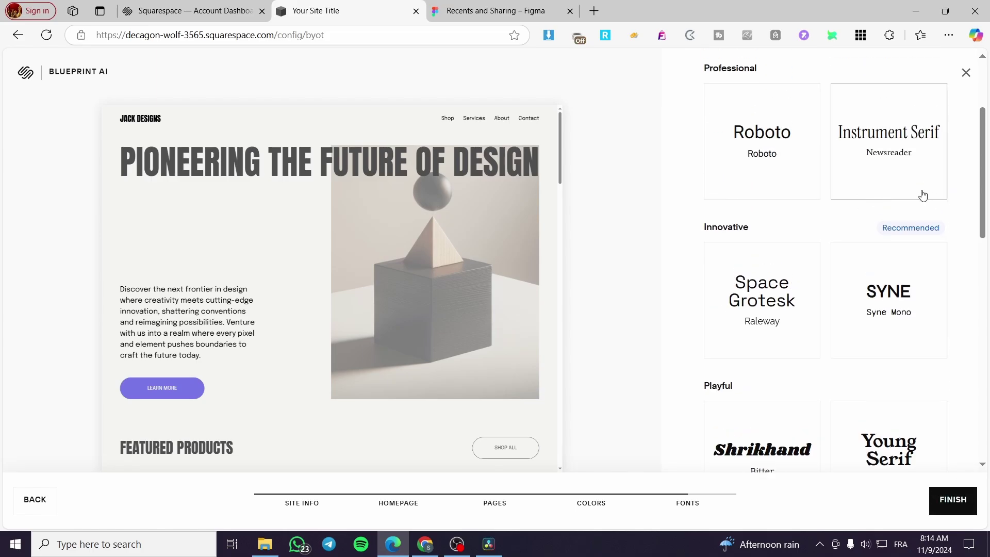
# Step: Choose the Sansita / Nunito Sans pairing and finish generating the Jack Designs site
pyautogui.click(899, 277)
pyautogui.scroll(-10, 899, 277)
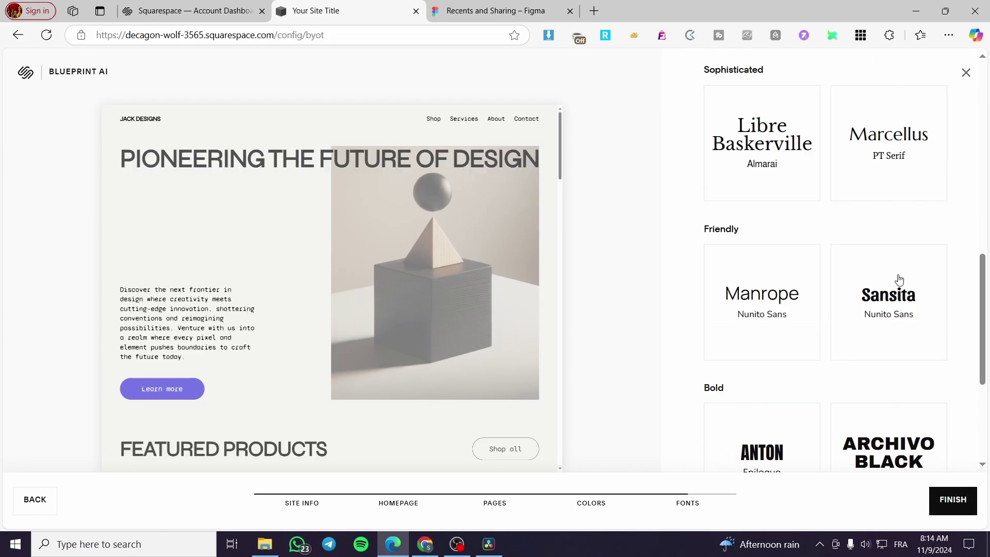
pyautogui.click(798, 402)
pyautogui.click(781, 237)
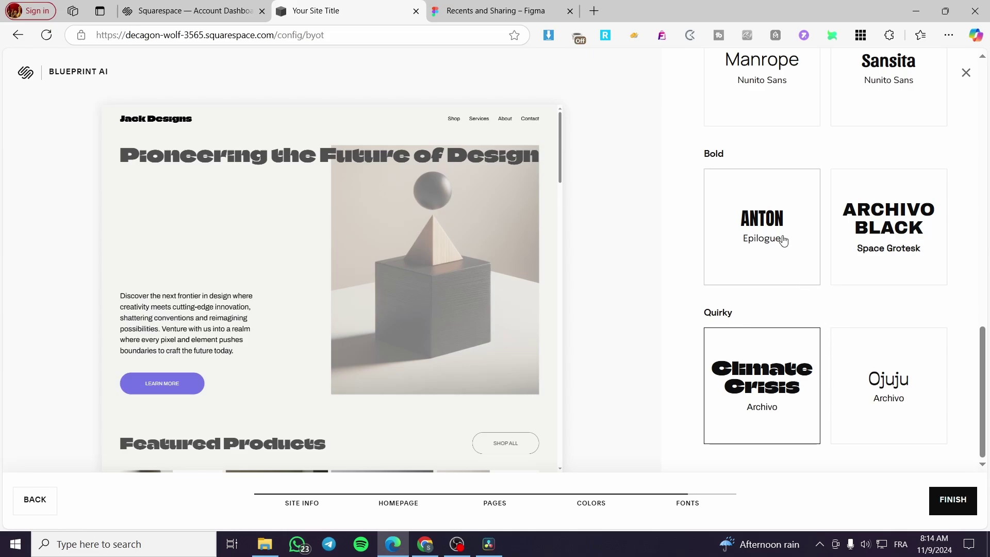
pyautogui.scroll(5, 763, 247)
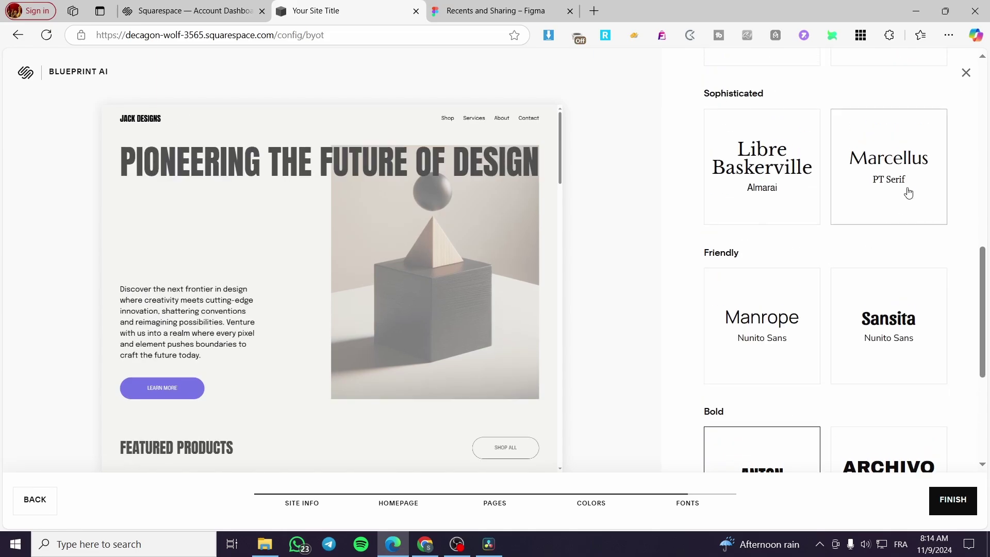
pyautogui.click(908, 330)
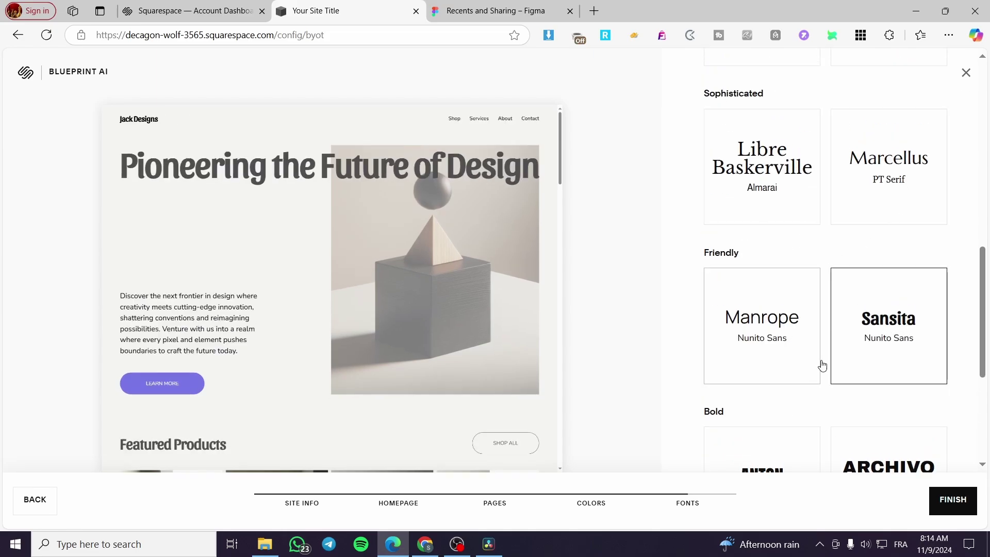
pyautogui.click(952, 499)
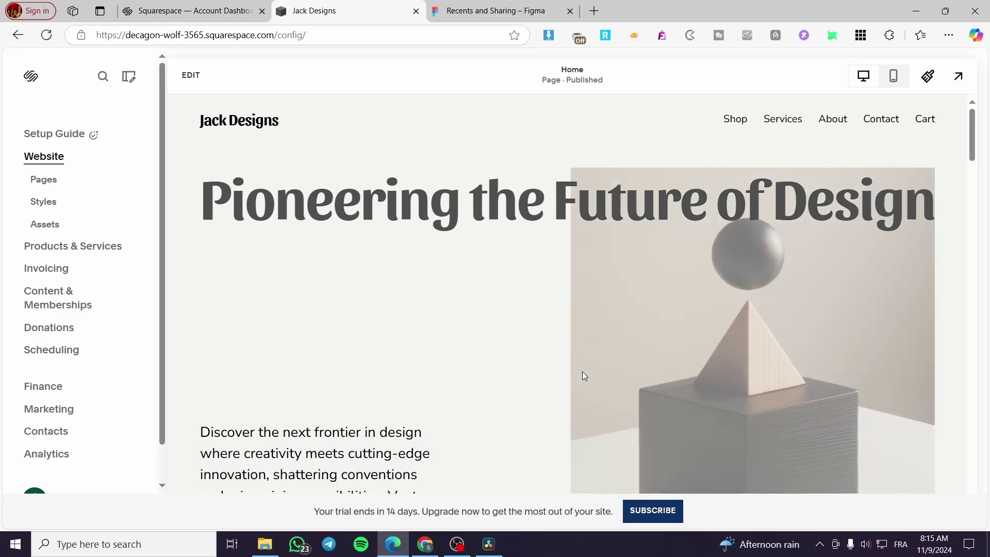
pyautogui.scroll(-5, 573, 360)
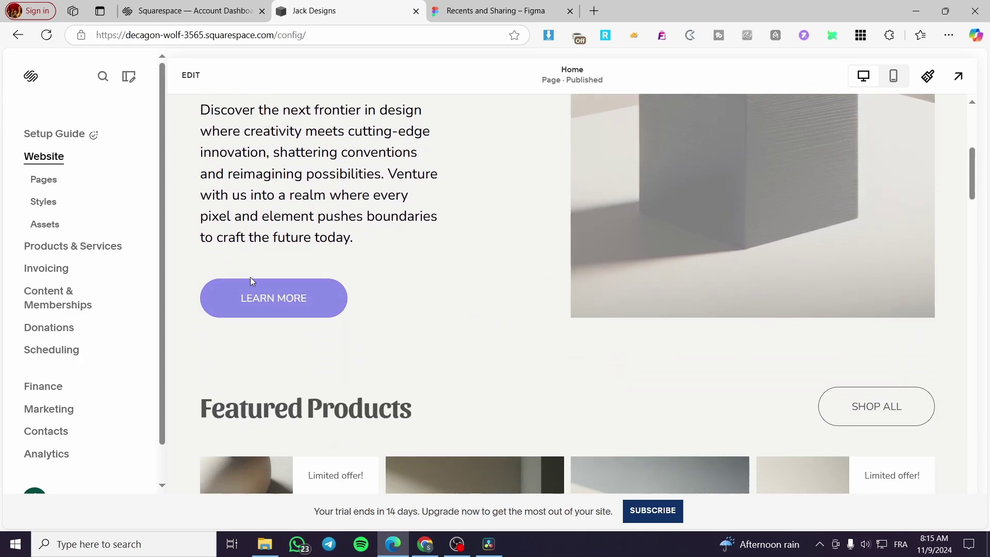
pyautogui.scroll(4, 392, 269)
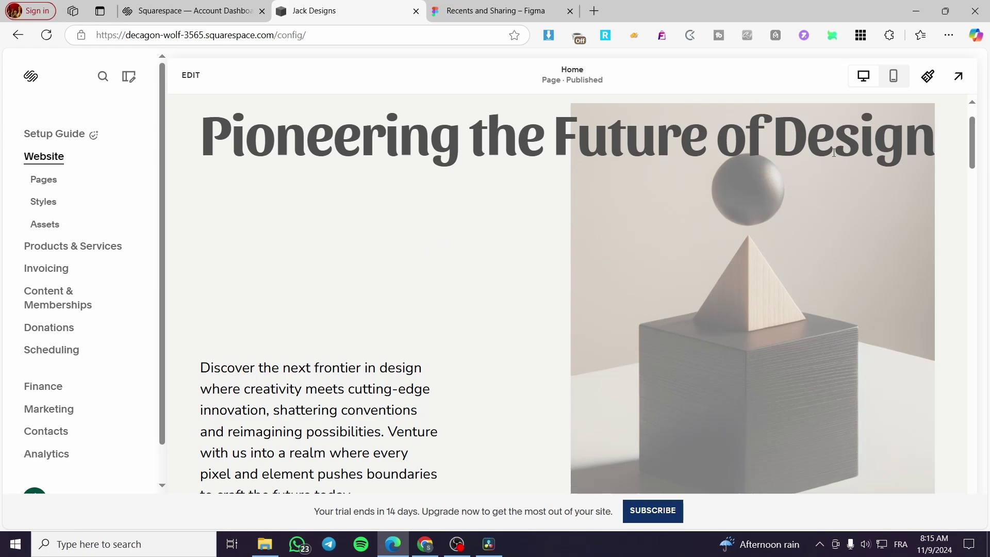
pyautogui.scroll(-6, 555, 302)
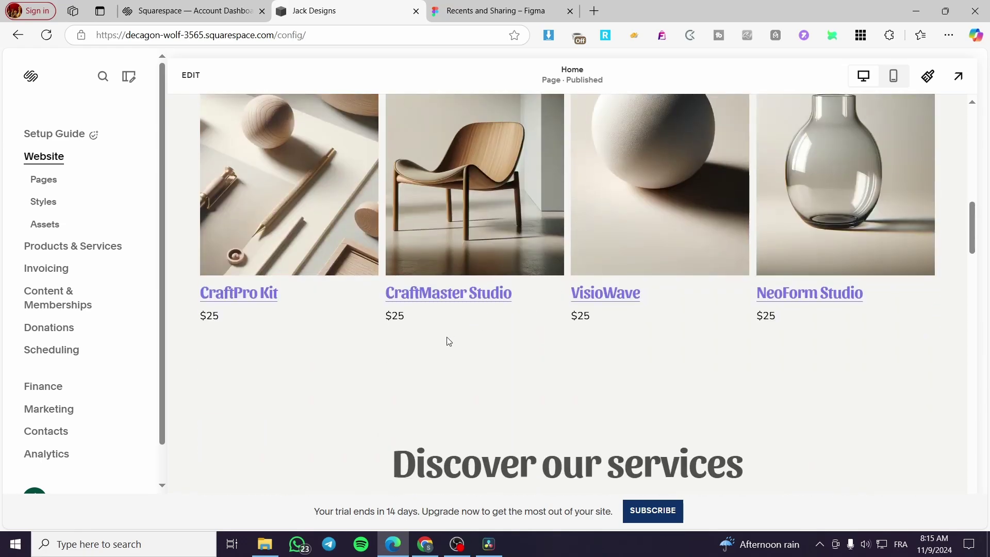
pyautogui.scroll(4, 400, 327)
pyautogui.scroll(-12, 888, 276)
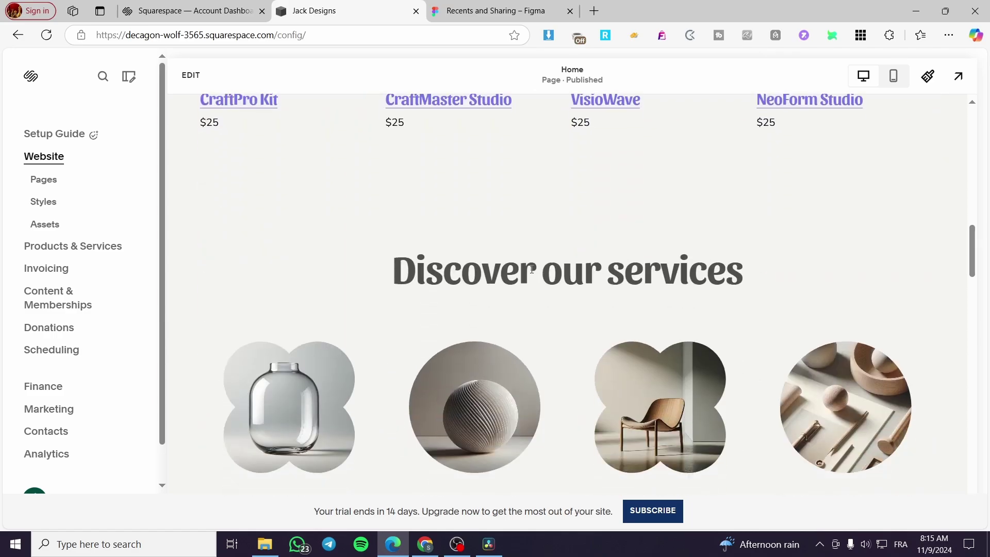
pyautogui.scroll(-5, 373, 267)
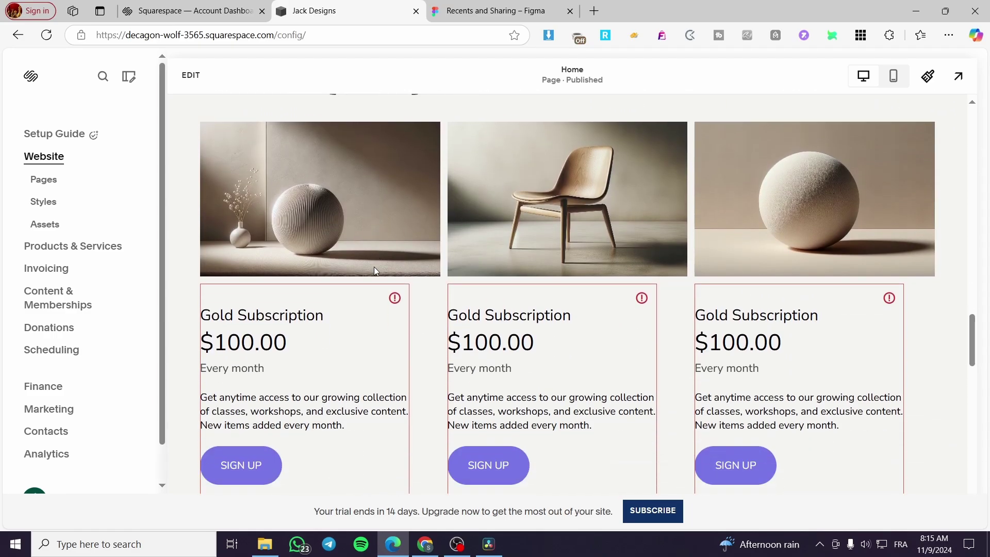
pyautogui.scroll(-4, 381, 291)
pyautogui.scroll(-10, 407, 308)
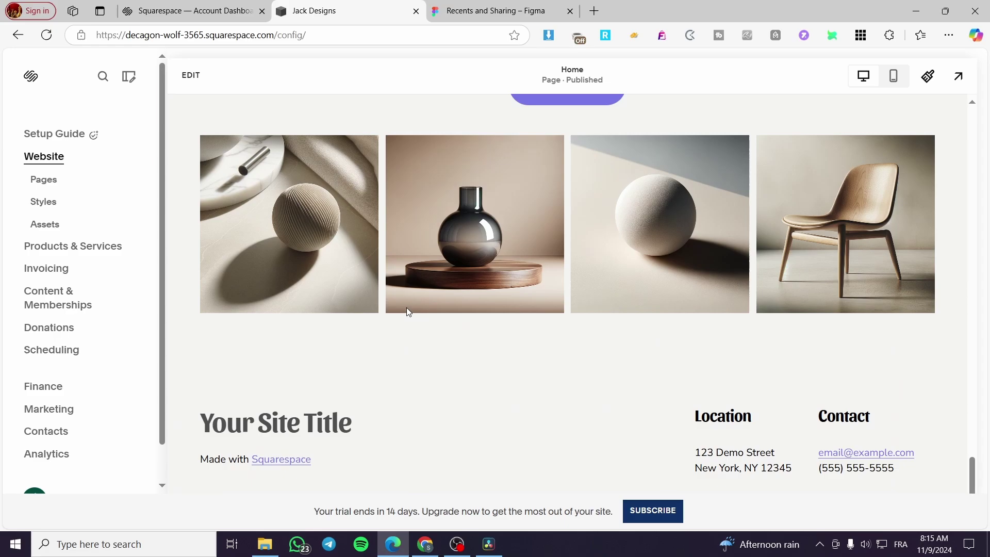
pyautogui.scroll(-1, 406, 308)
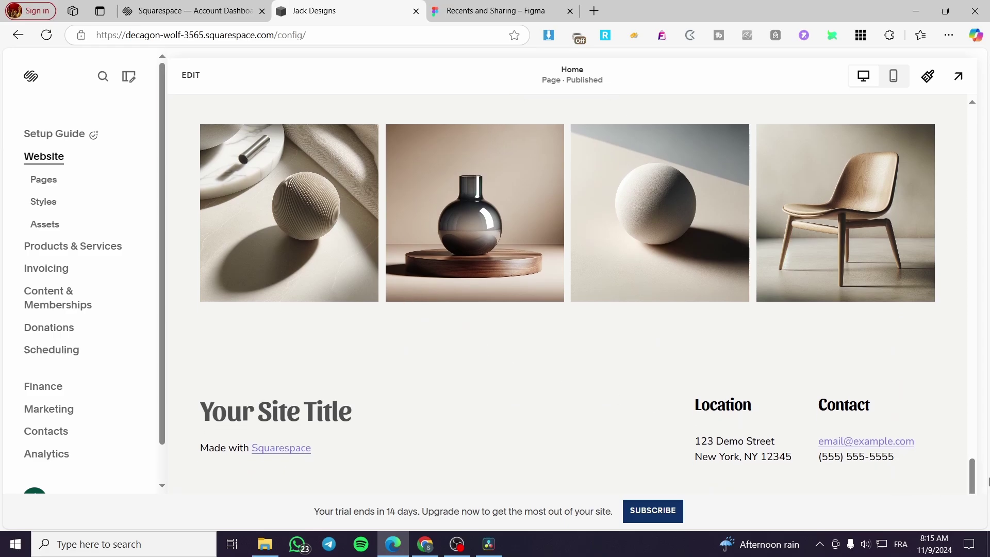
pyautogui.moveTo(972, 477); pyautogui.dragTo(984, 89)
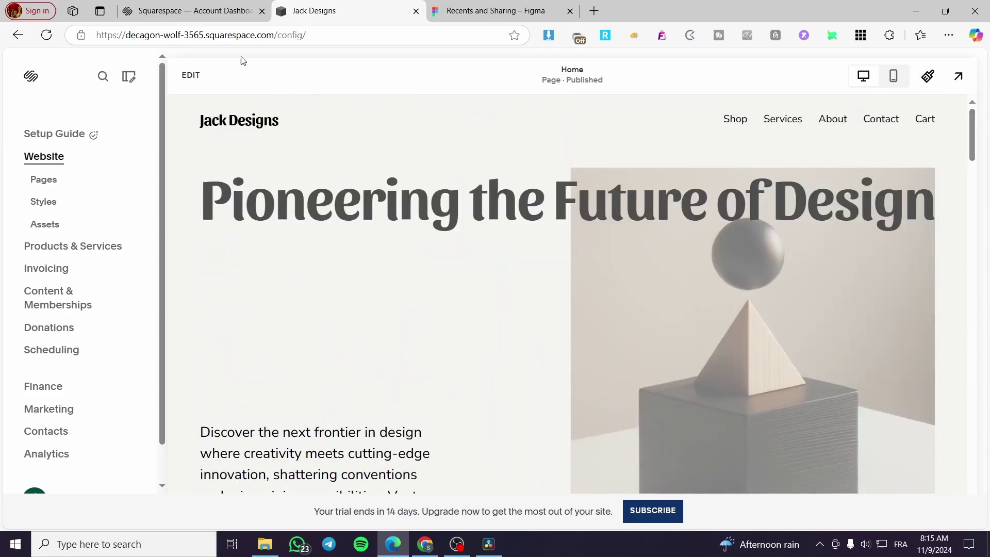
# Step: In the homepage editor, select the hero's LEARN MORE button, then the CraftPro Kit product image
pyautogui.click(191, 75)
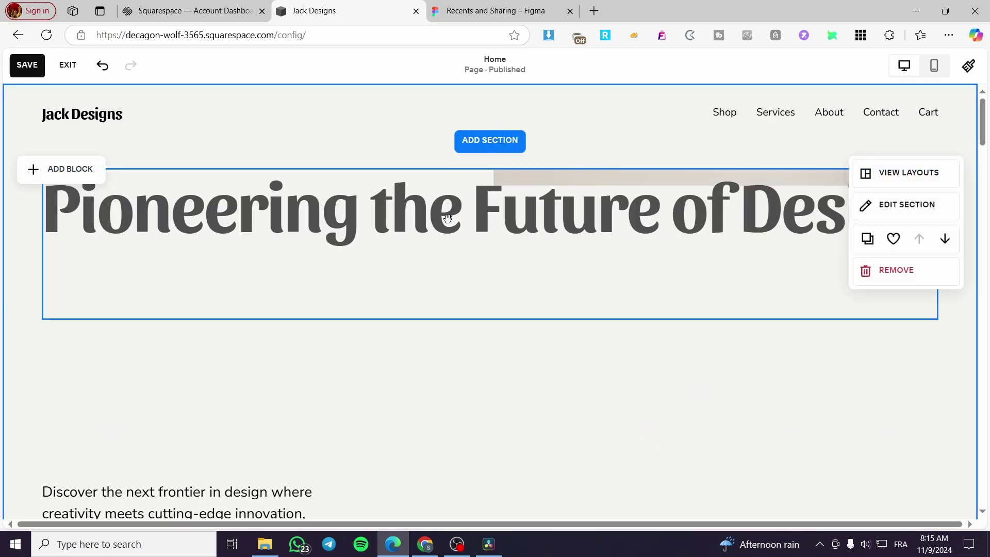
pyautogui.scroll(-4, 531, 239)
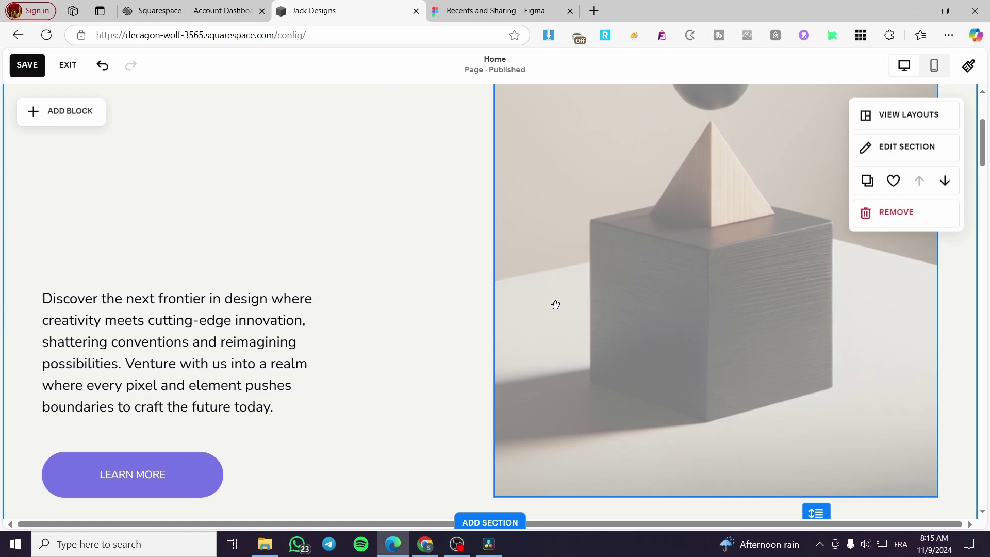
pyautogui.scroll(-4, 555, 305)
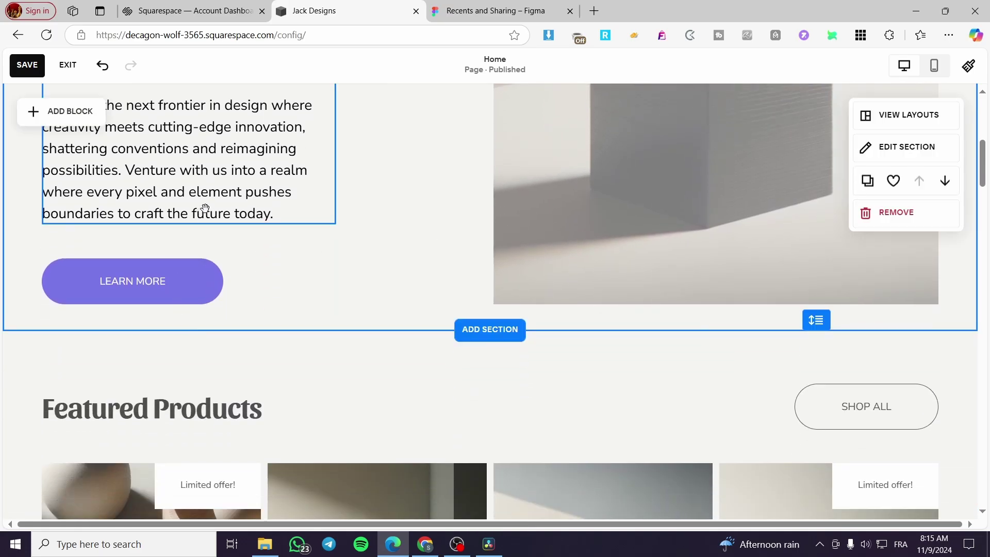
pyautogui.click(150, 287)
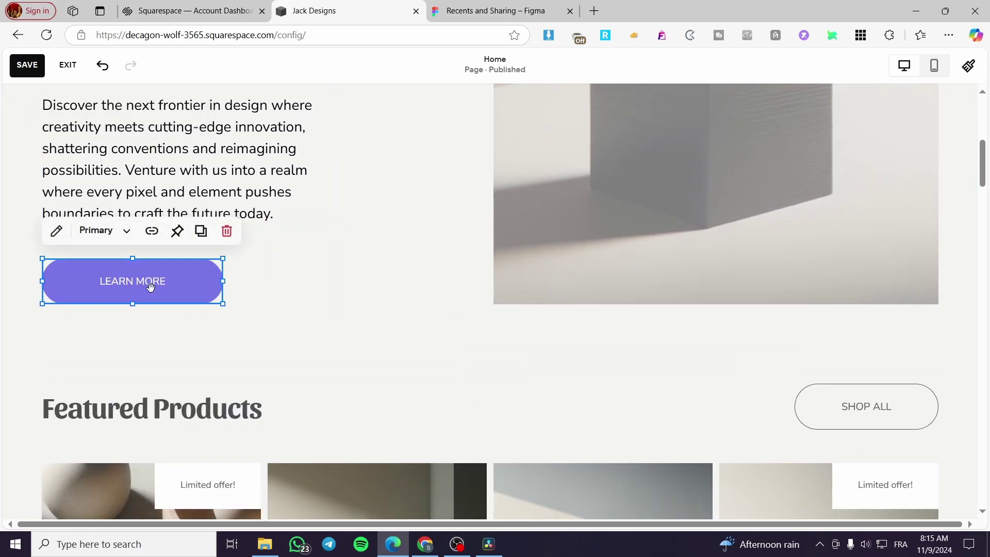
pyautogui.click(309, 299)
pyautogui.scroll(-8, 314, 298)
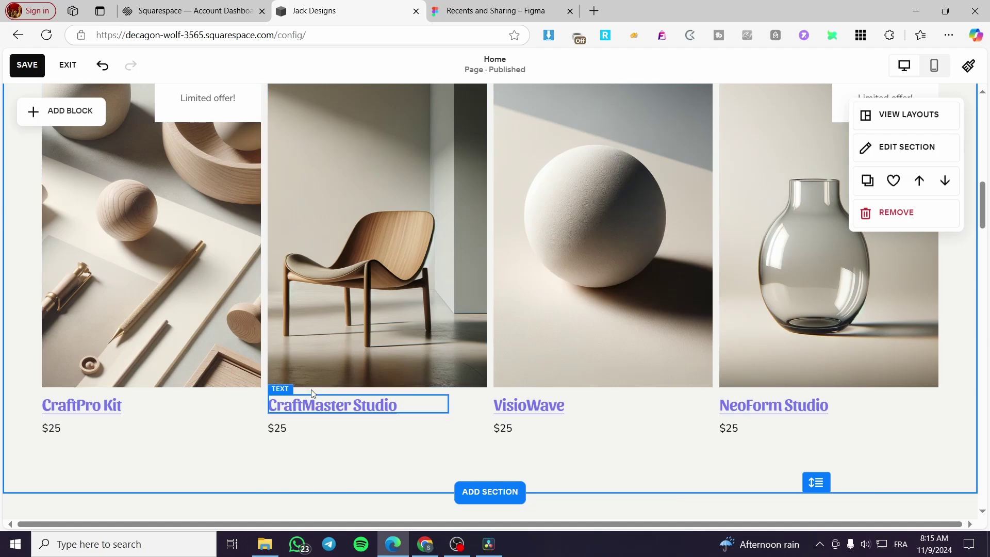
pyautogui.click(198, 298)
# Step: Open and close the chair image's settings, then save the homepage edits
pyautogui.scroll(3, 260, 286)
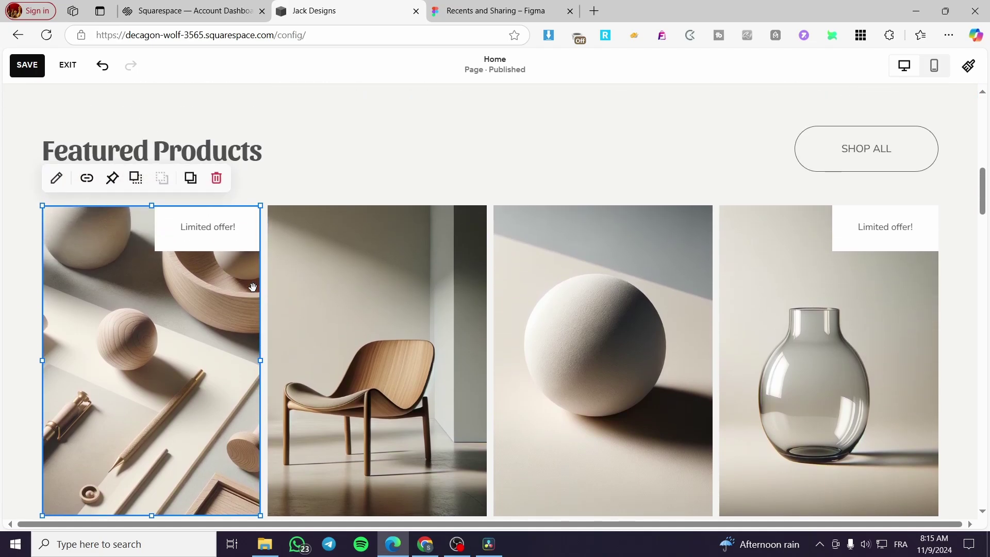
pyautogui.doubleClick(334, 299)
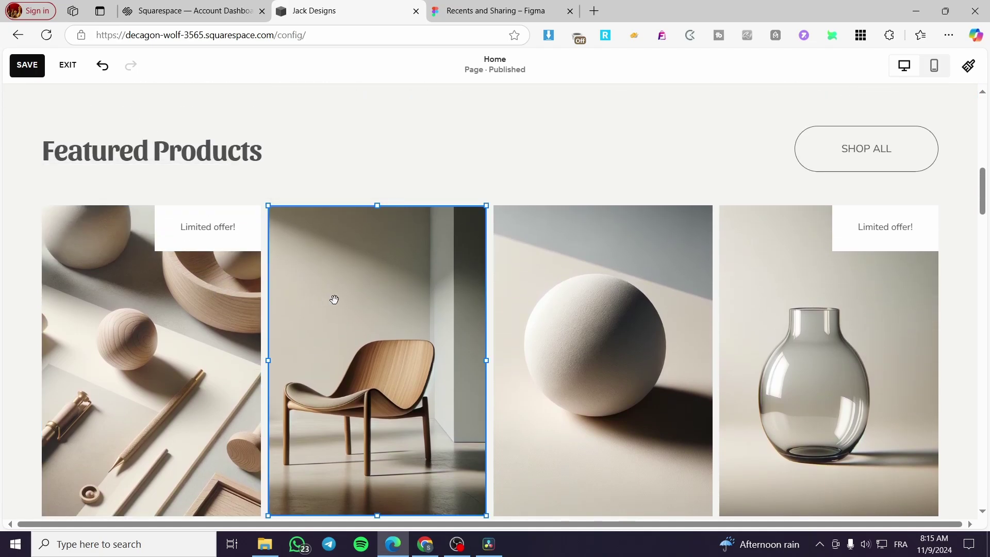
pyautogui.click(534, 156)
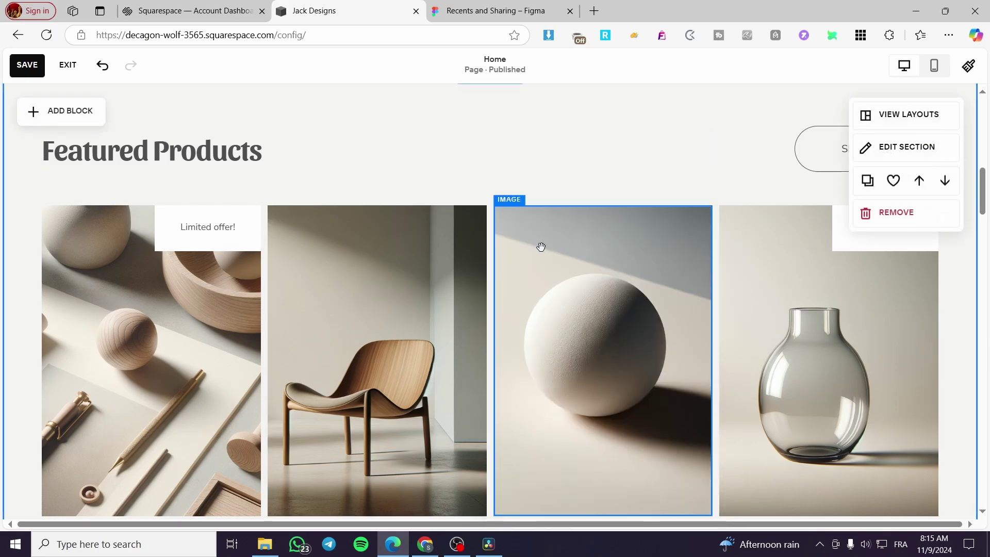
pyautogui.scroll(-4, 535, 360)
pyautogui.scroll(2, 413, 361)
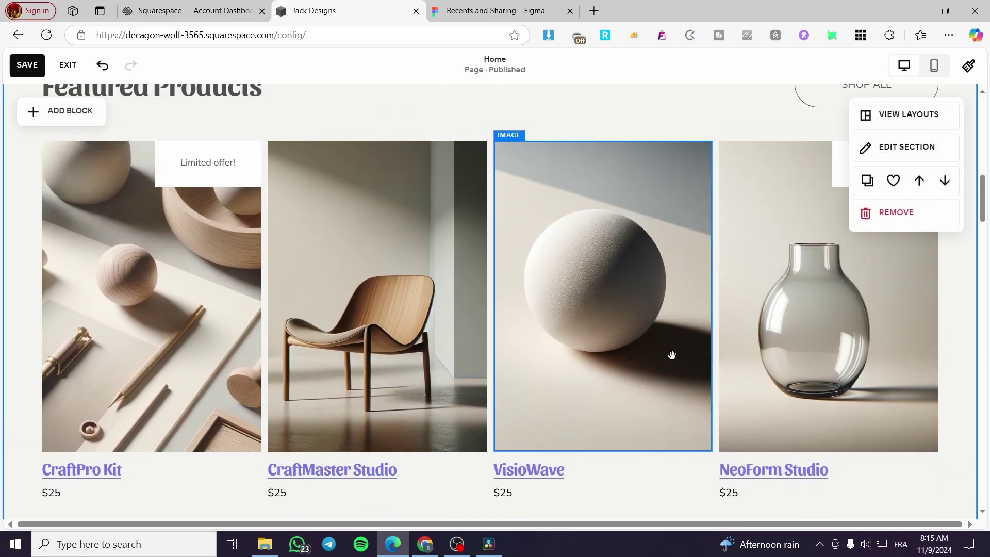
pyautogui.scroll(-1, 729, 359)
pyautogui.scroll(-5, 722, 377)
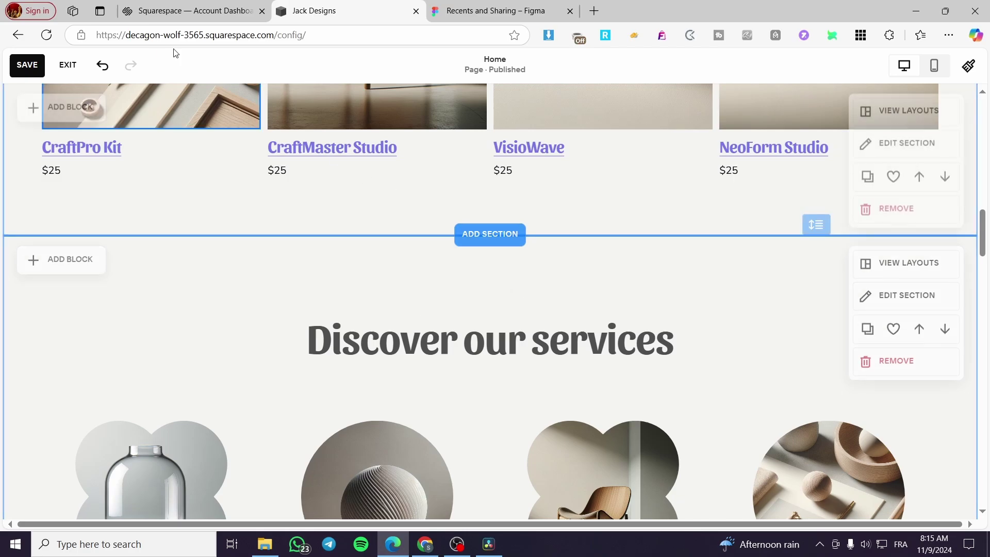
pyautogui.click(28, 64)
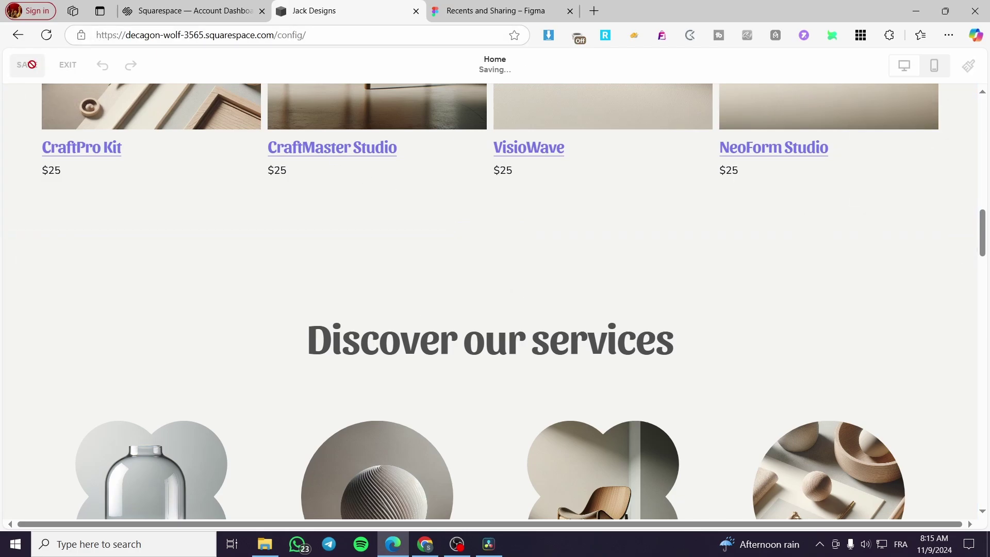
# Step: Exit the editor, pass through Website > Pages, and open Products & Services from the main menu
pyautogui.click(67, 65)
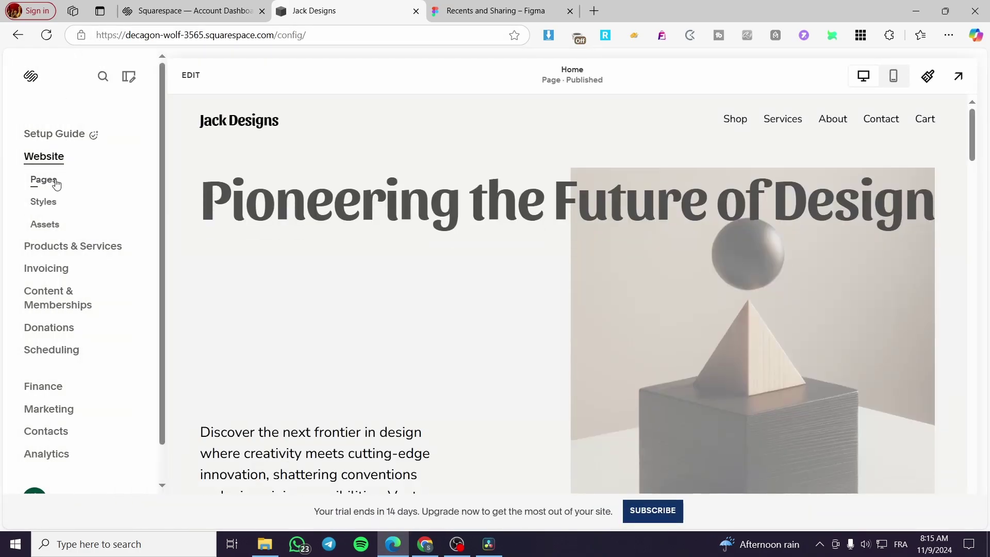
pyautogui.click(43, 180)
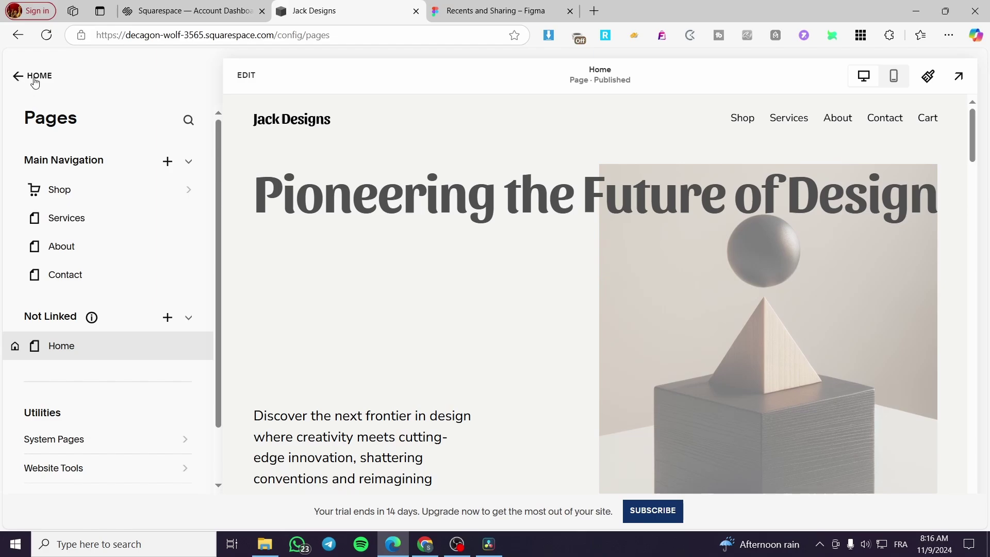
pyautogui.click(34, 82)
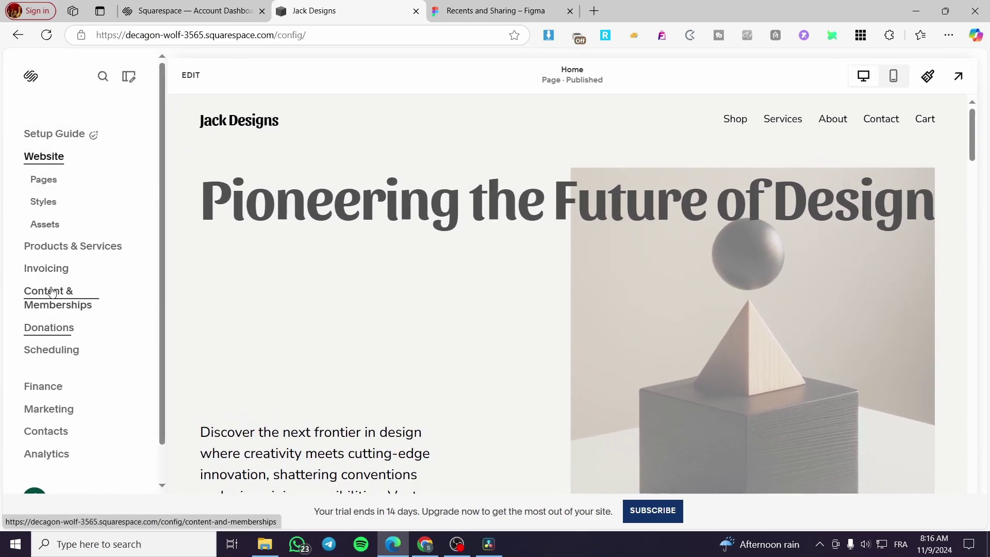
pyautogui.click(66, 247)
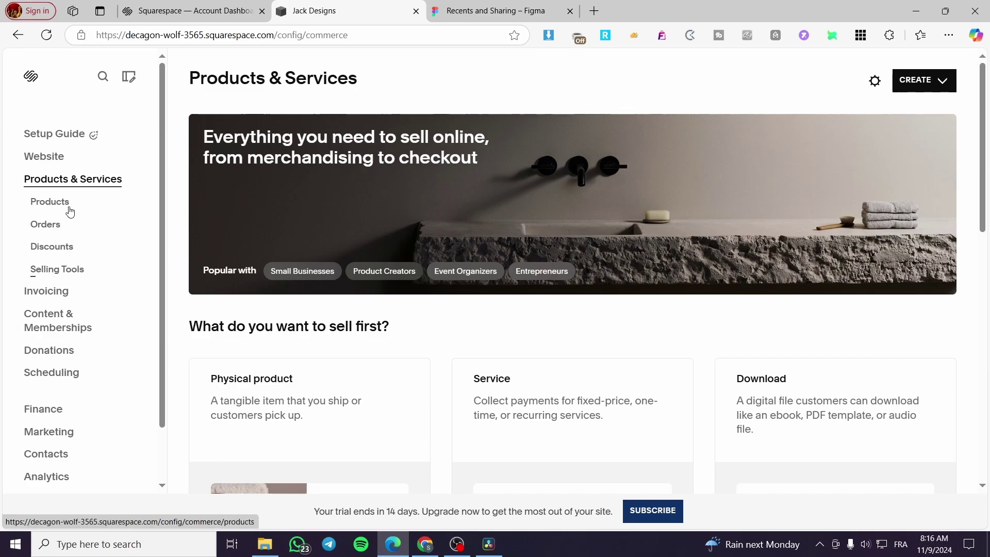
# Step: Open the Physical products list, each Public Product Name at $25.00 with unlimited stock
pyautogui.click(69, 212)
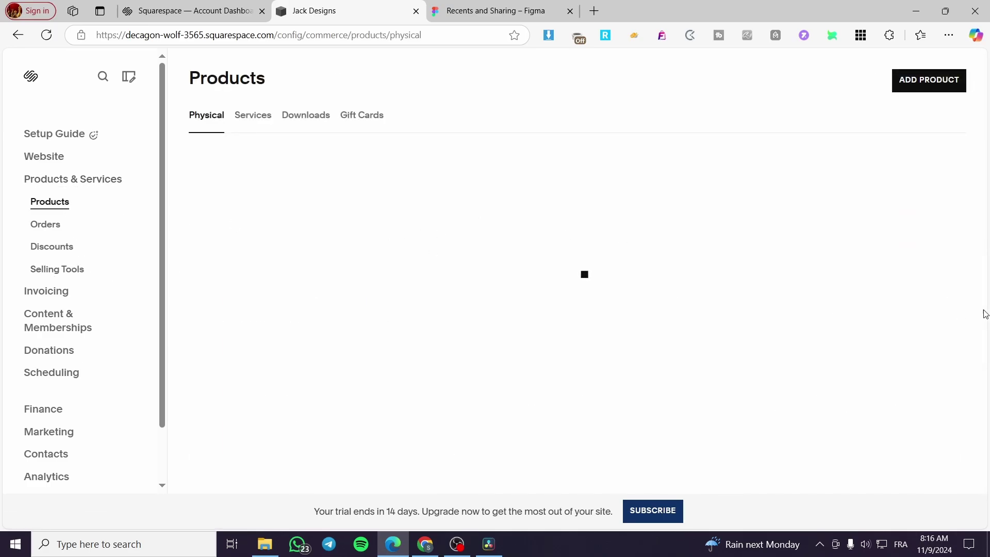
pyautogui.scroll(-2, 586, 265)
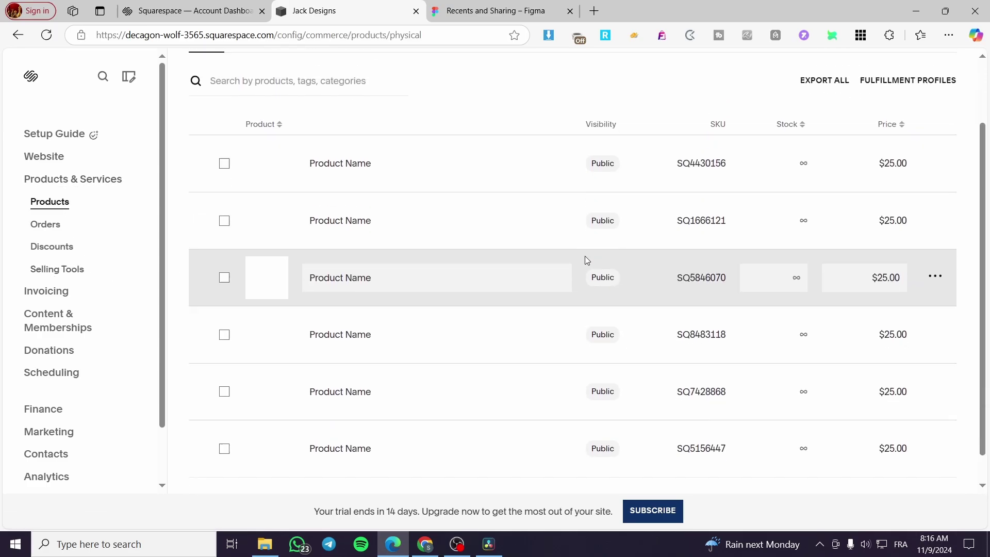
pyautogui.scroll(2, 586, 260)
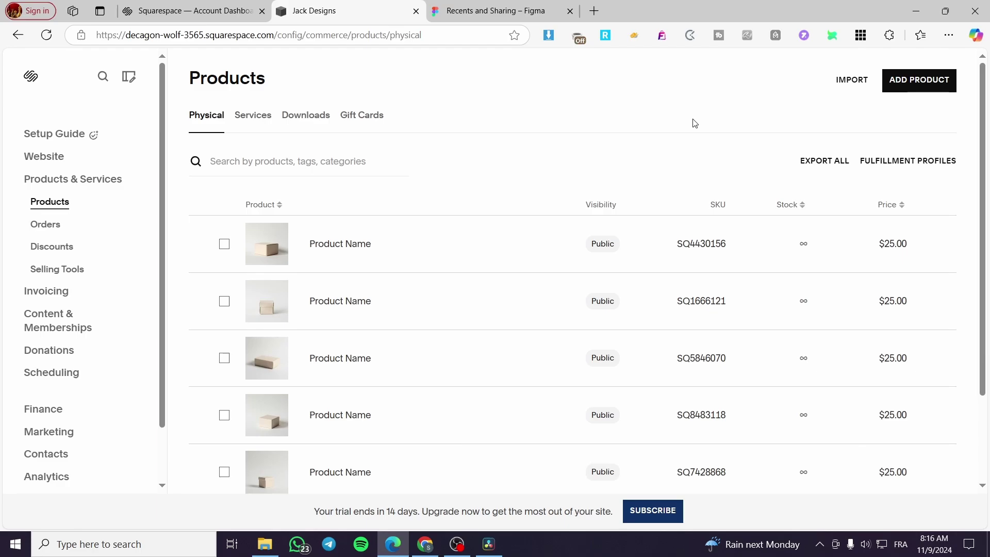